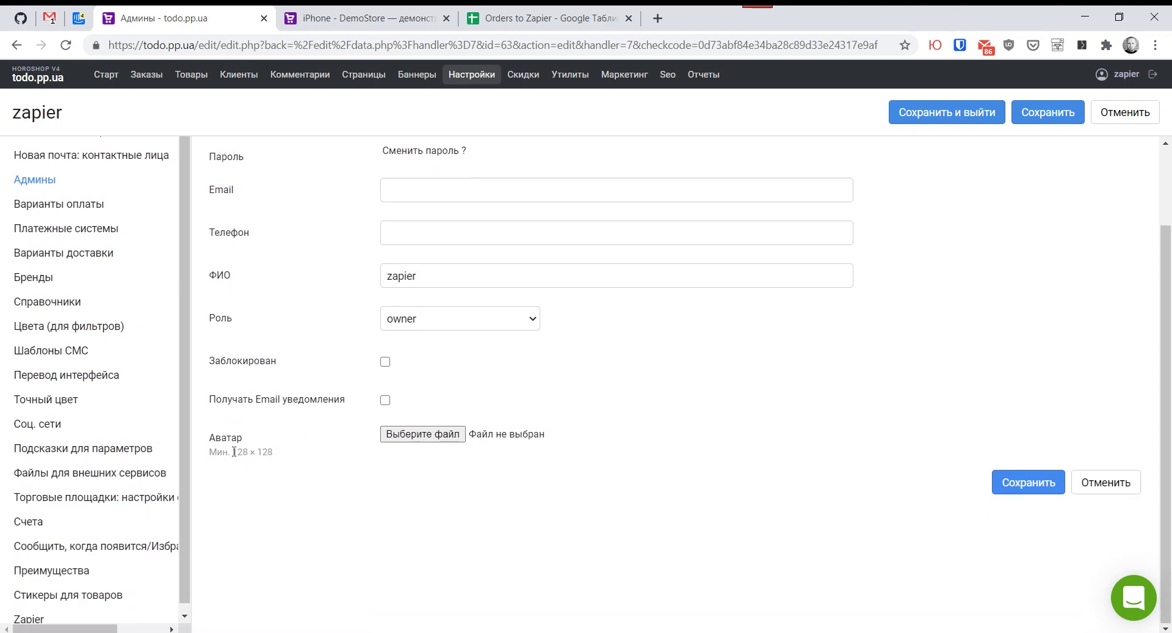
# Step: From Horoshop's Zapier settings, launch the 'Create Google Sheets rows for new Horoshop orders' template
pyautogui.click(28, 620)
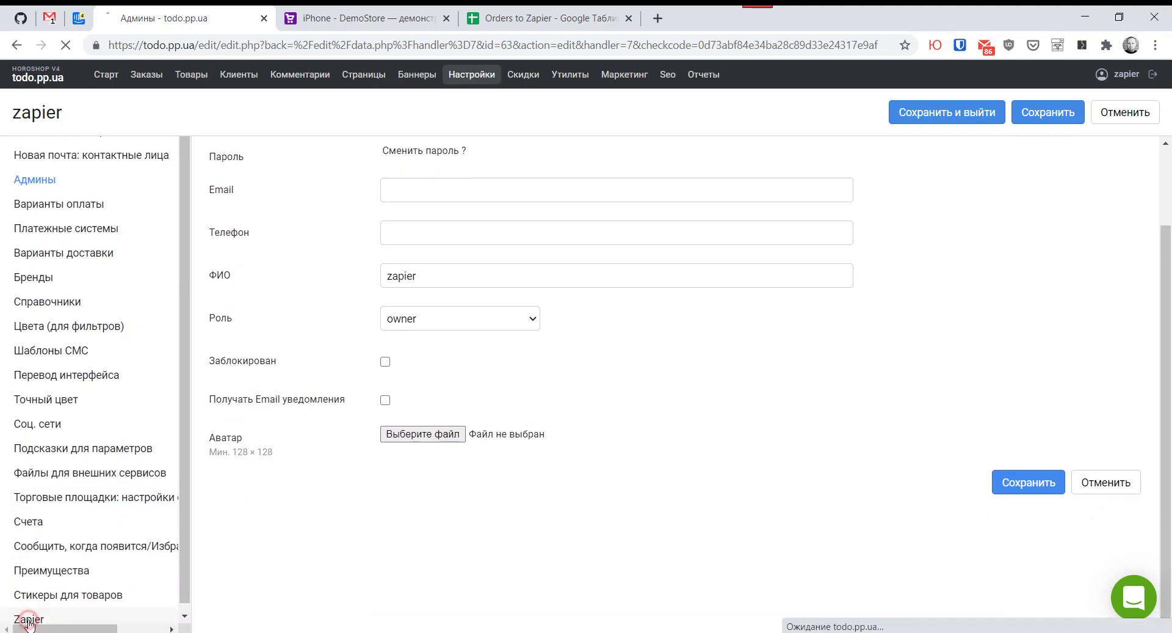
pyautogui.moveTo(377, 366); pyautogui.dragTo(633, 355)
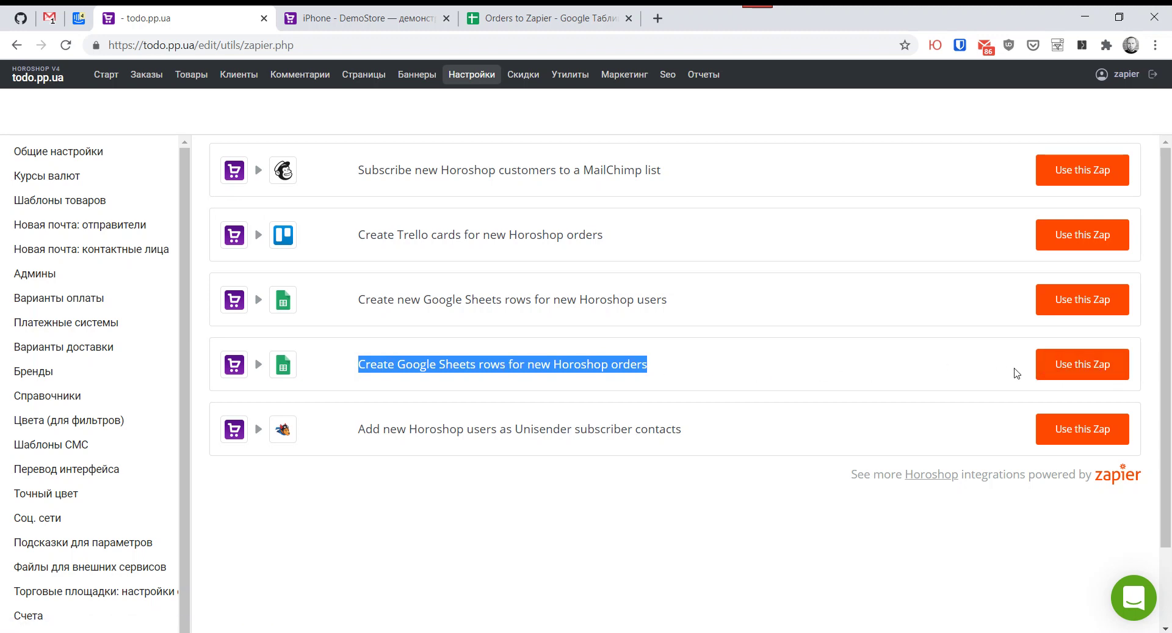
pyautogui.click(1081, 369)
pyautogui.moveTo(337, 21); pyautogui.dragTo(483, 41)
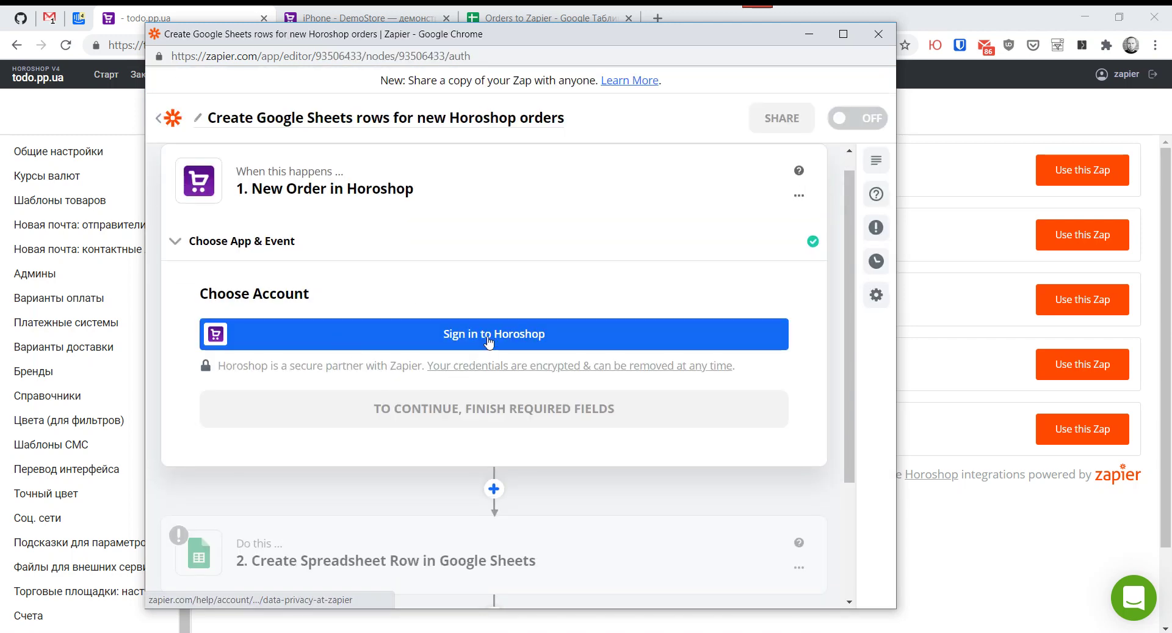
# Step: Sign in to Horoshop with domain todo.pp.ua and the admin login and password, then confirm the account
pyautogui.click(487, 337)
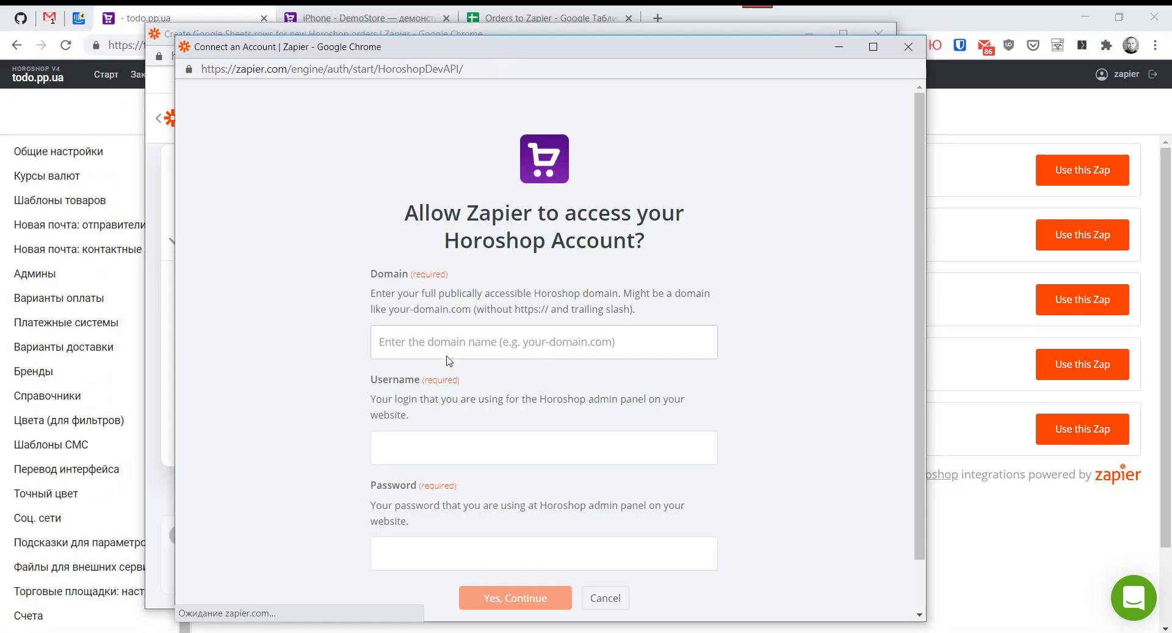
pyautogui.click(447, 342)
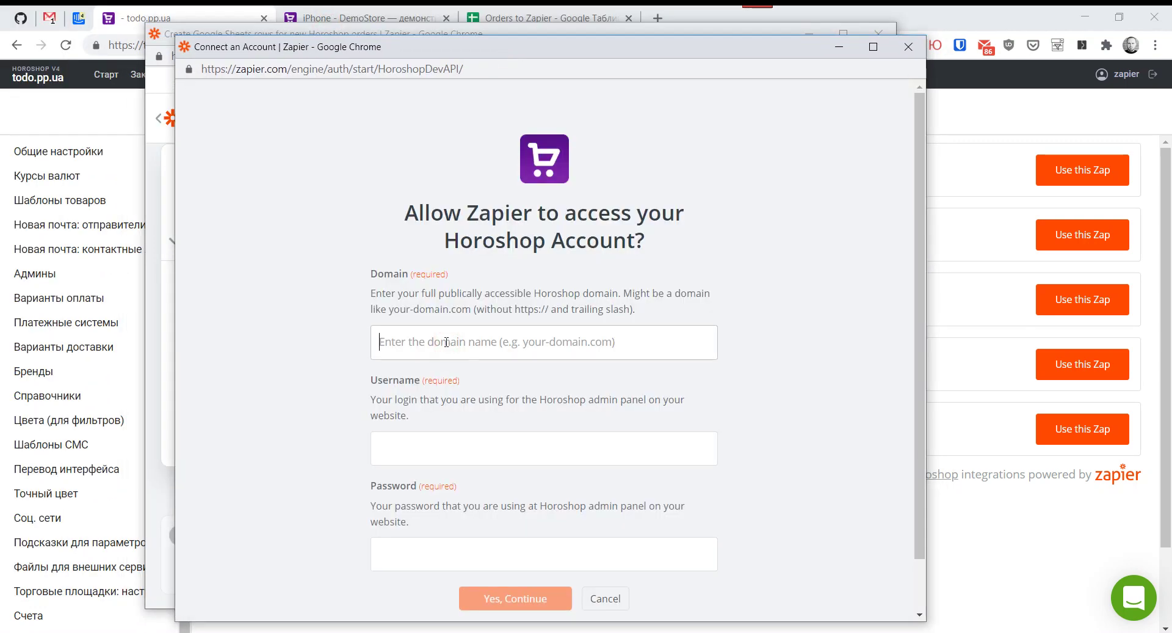
pyautogui.write('todo.pp.u')
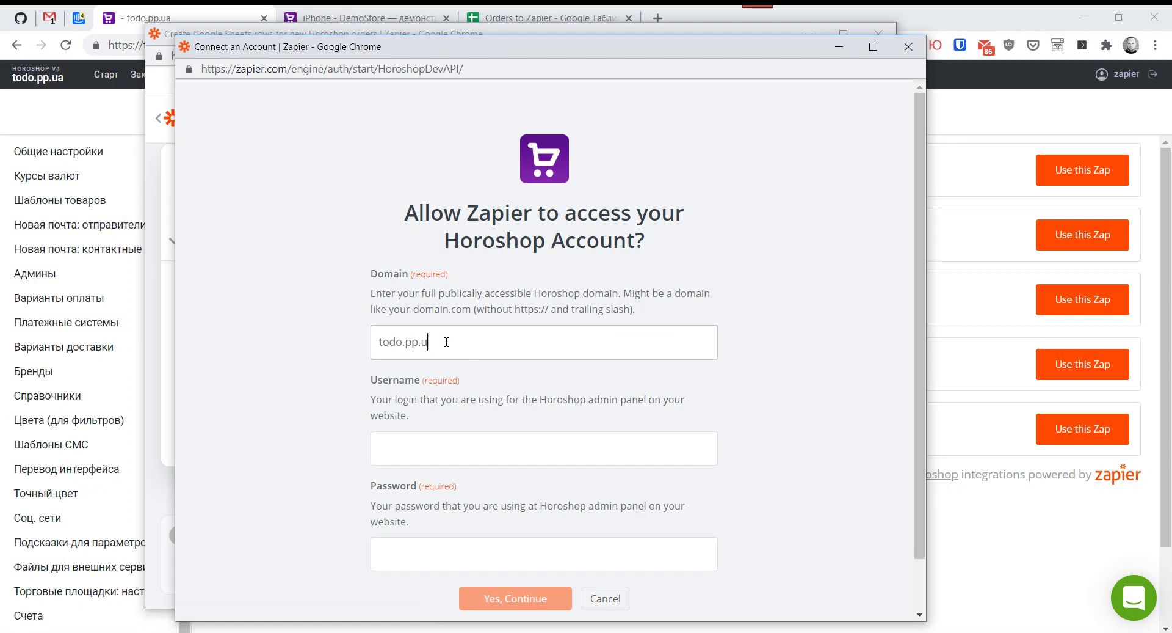
pyautogui.write('a')
pyautogui.press('Tab')
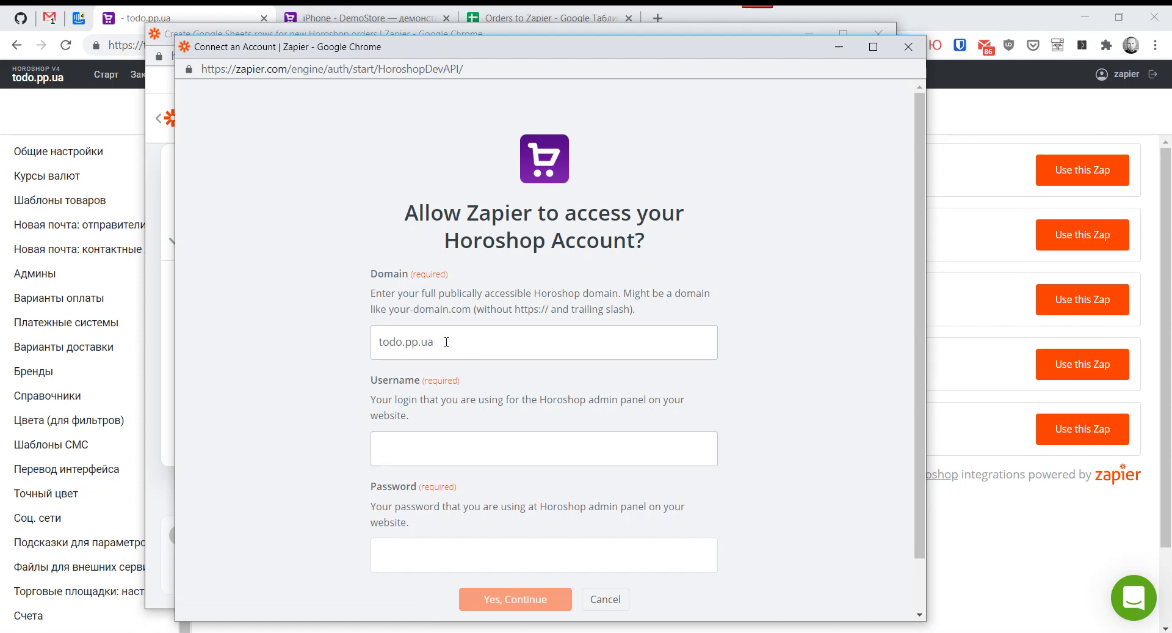
pyautogui.write('zapier')
pyautogui.press('Tab')
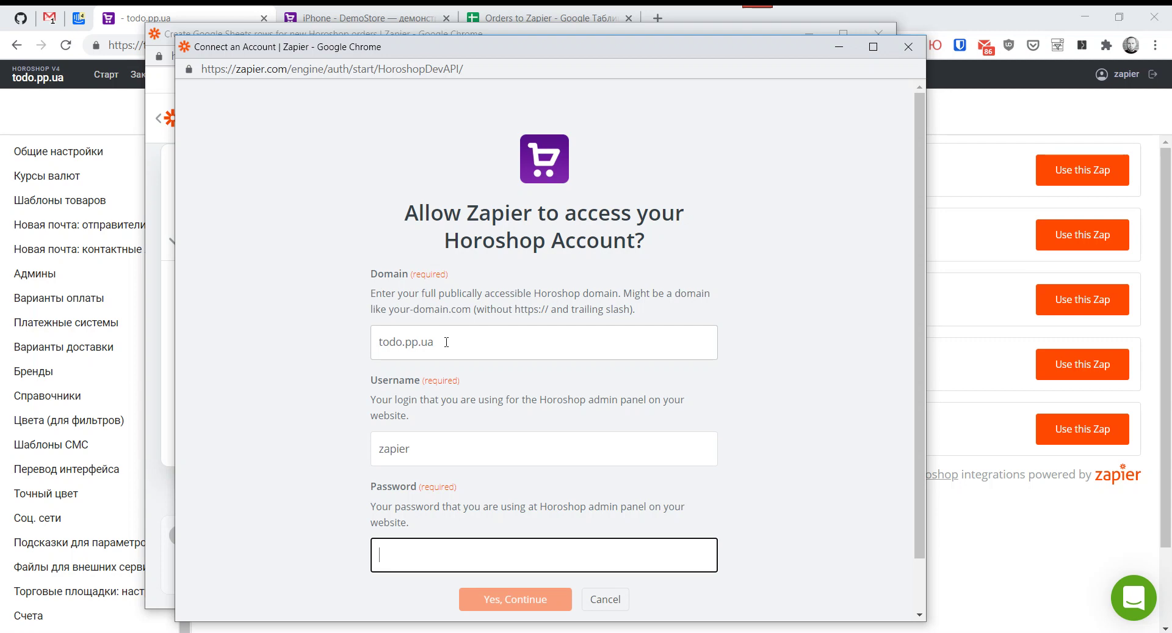
pyautogui.click(465, 553)
pyautogui.hotkey('ctrl', 'v')
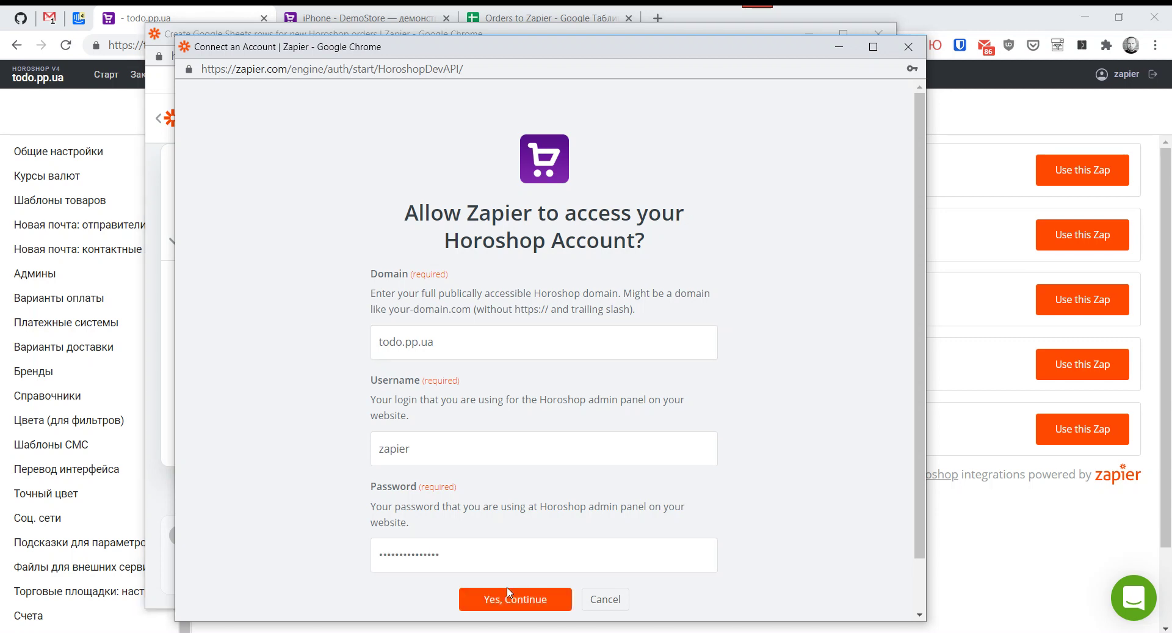
pyautogui.click(508, 599)
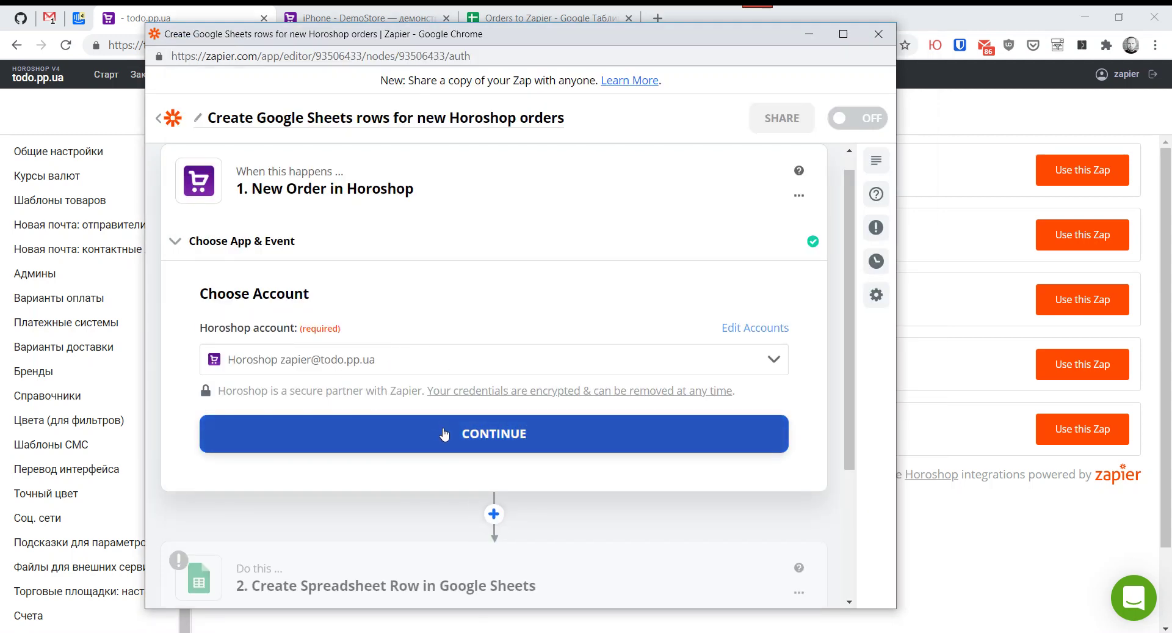
pyautogui.click(516, 436)
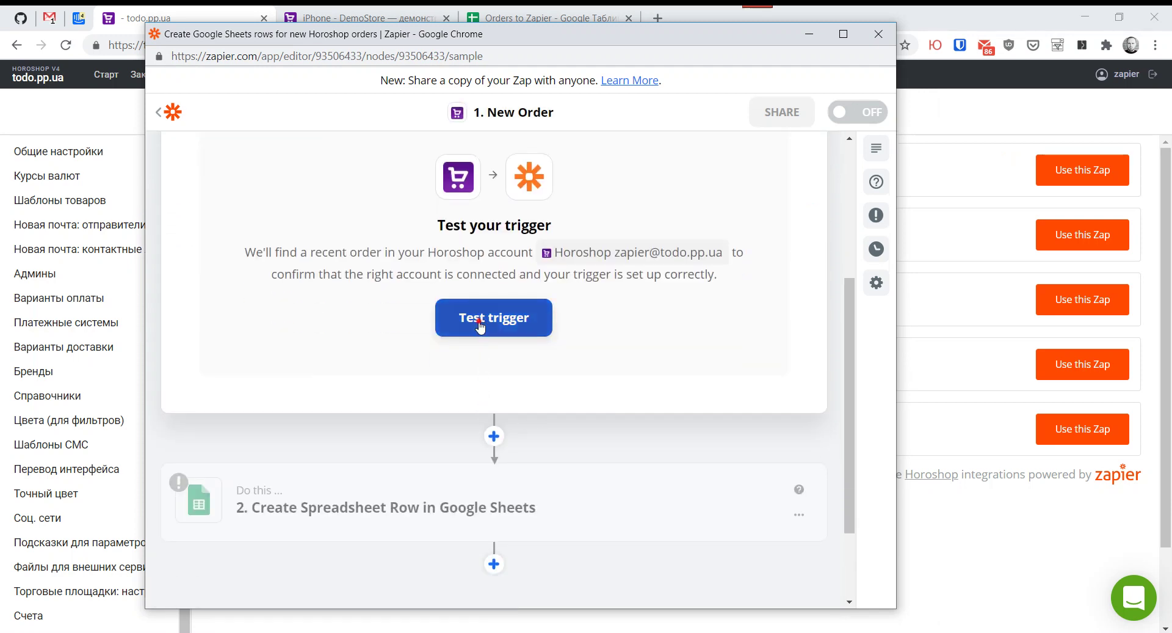
# Step: Test the New Order trigger and review the 'We couldn't find an order' result
pyautogui.click(492, 317)
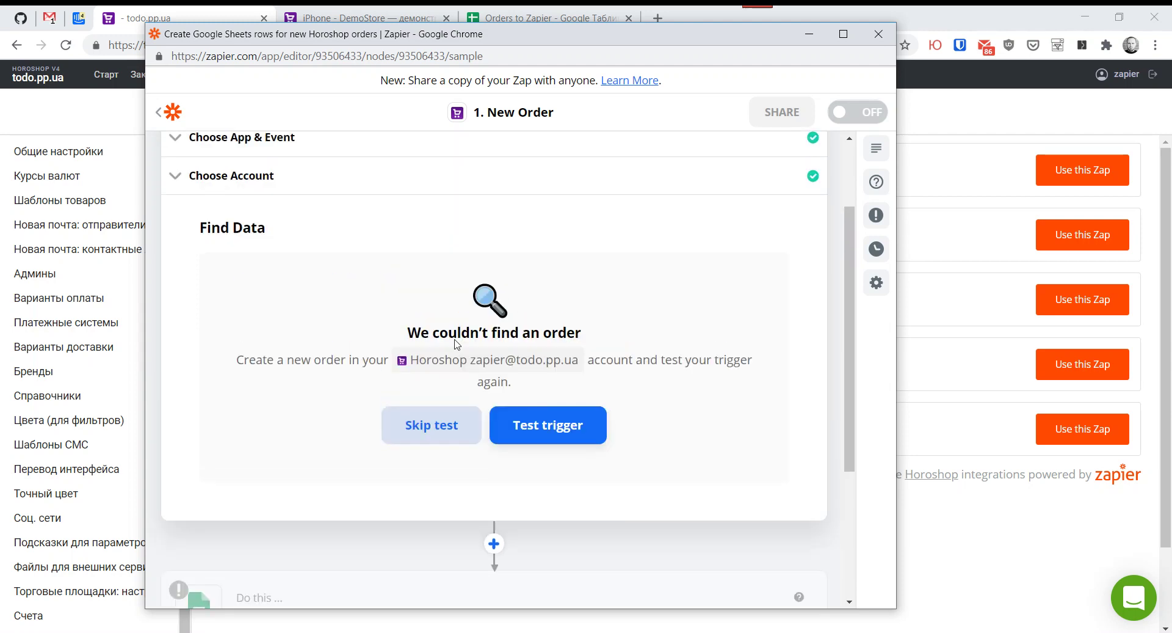
pyautogui.scroll(-1, 354, 421)
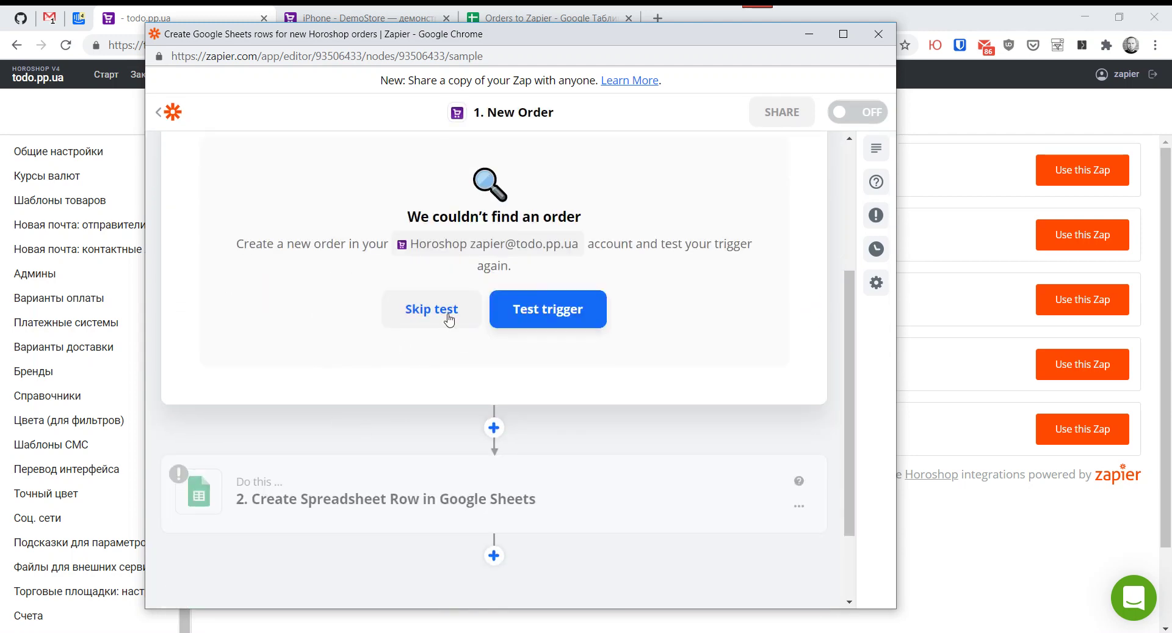
pyautogui.scroll(3, 405, 309)
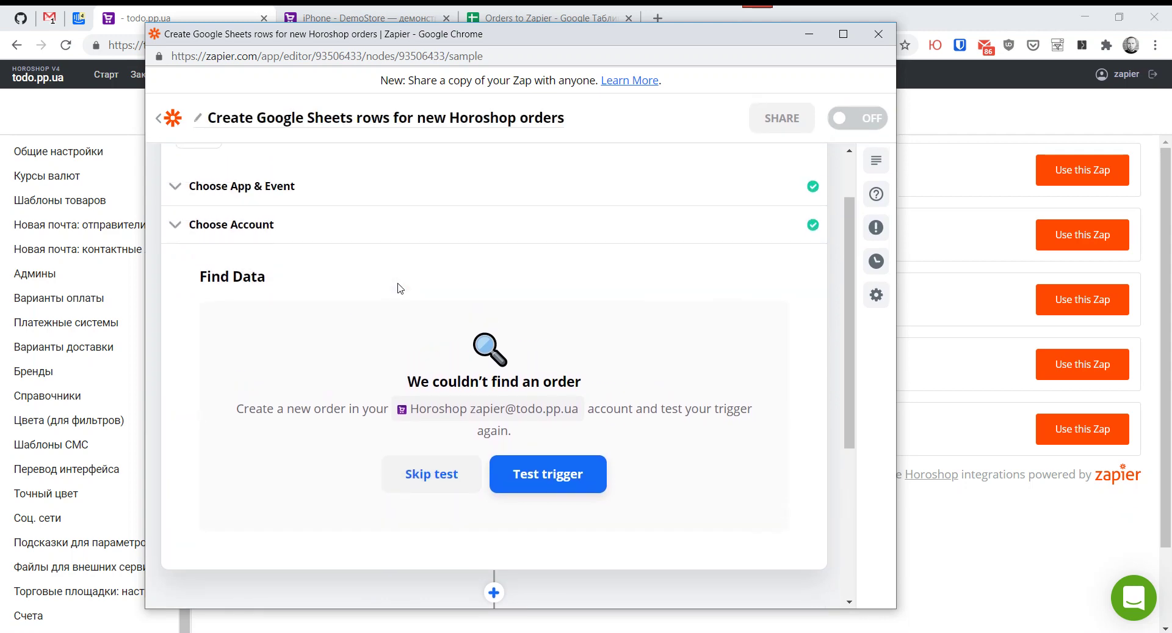
# Step: Order Первый товар on the storefront with Самовывоз delivery
pyautogui.click(89, 119)
pyautogui.click(360, 18)
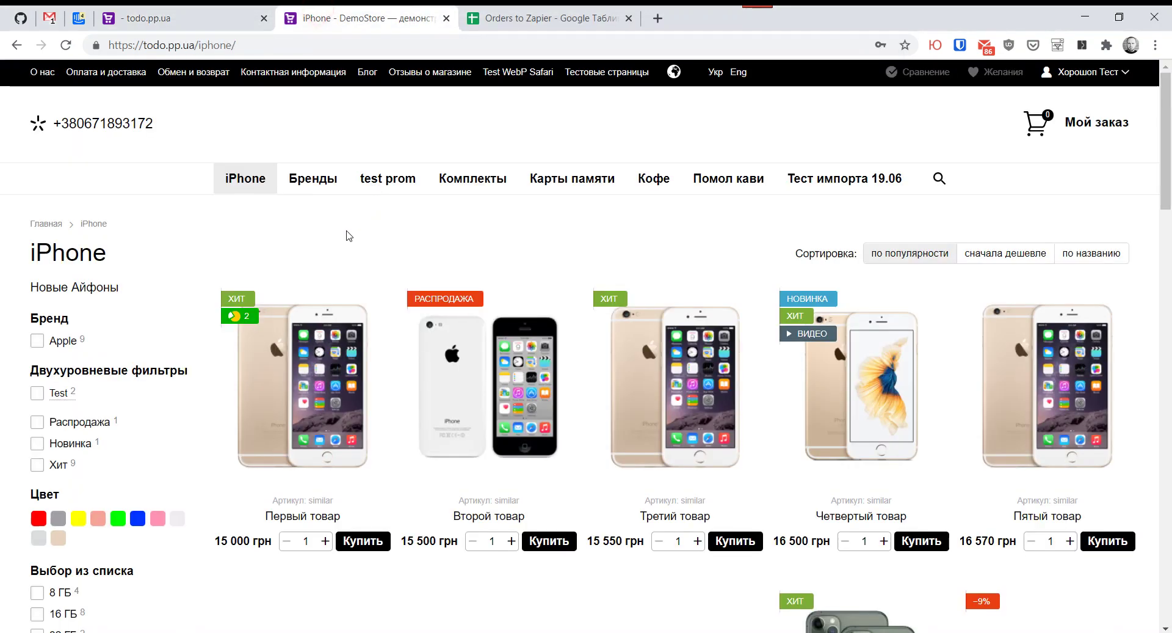
pyautogui.click(362, 541)
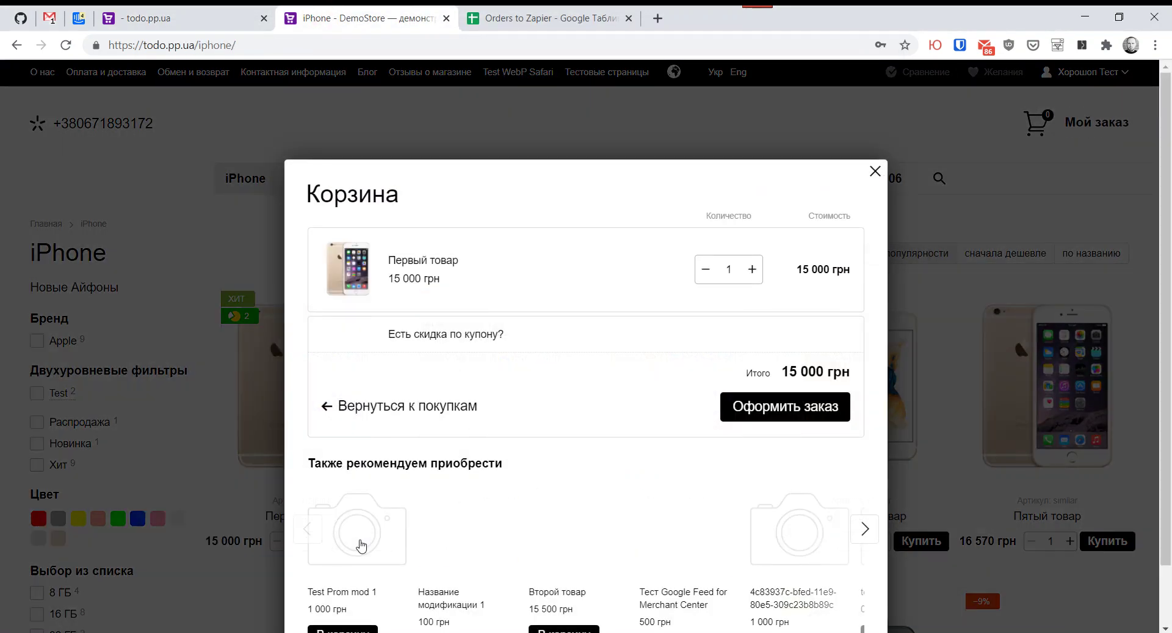
pyautogui.click(782, 407)
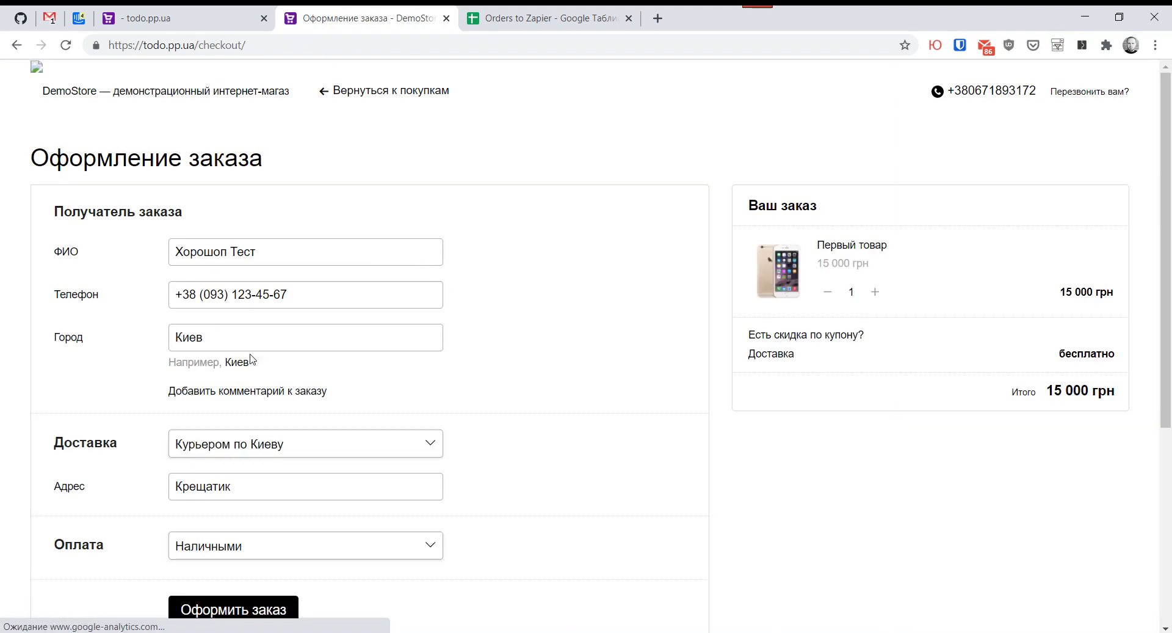
pyautogui.scroll(-3, 309, 359)
pyautogui.click(221, 291)
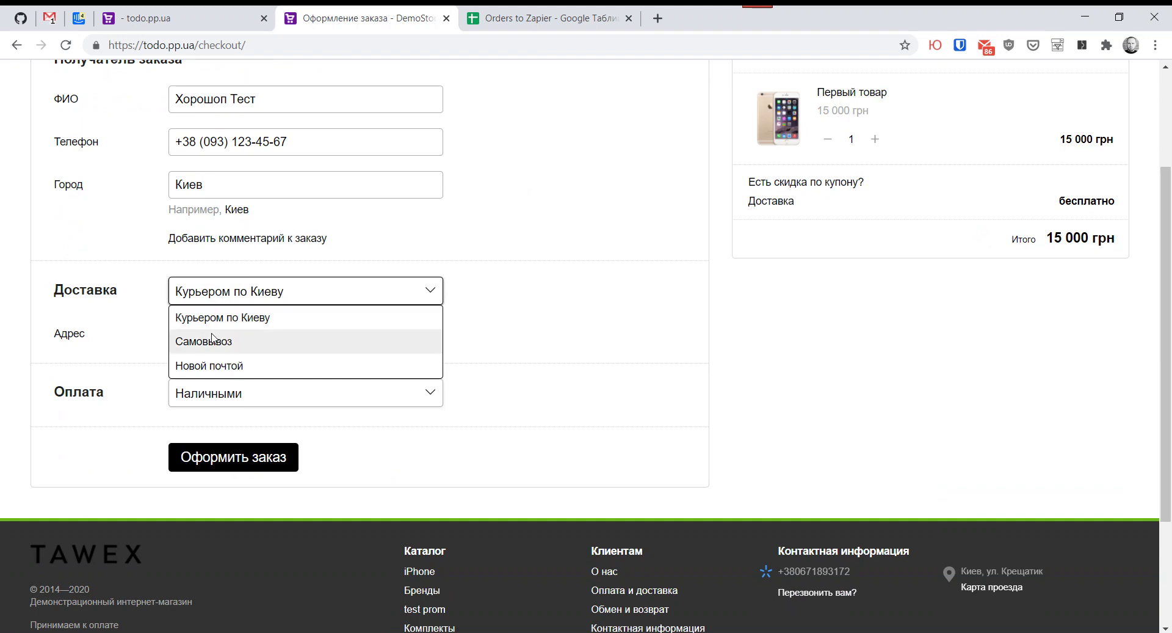
pyautogui.click(224, 337)
pyautogui.scroll(3, 314, 288)
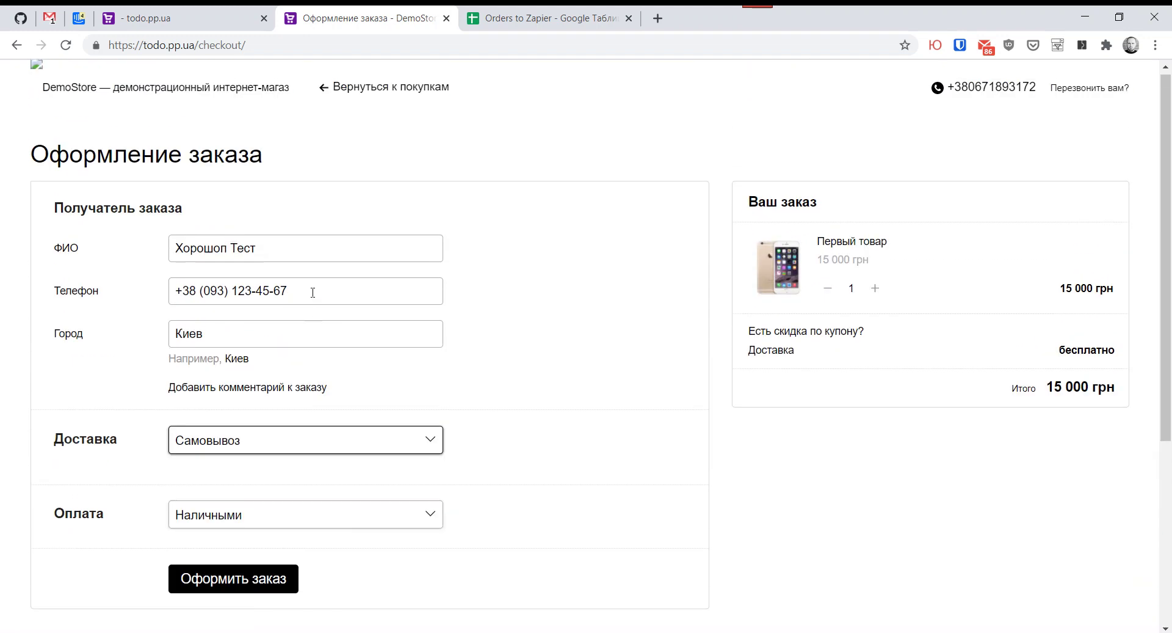
pyautogui.scroll(-3, 314, 288)
pyautogui.click(245, 430)
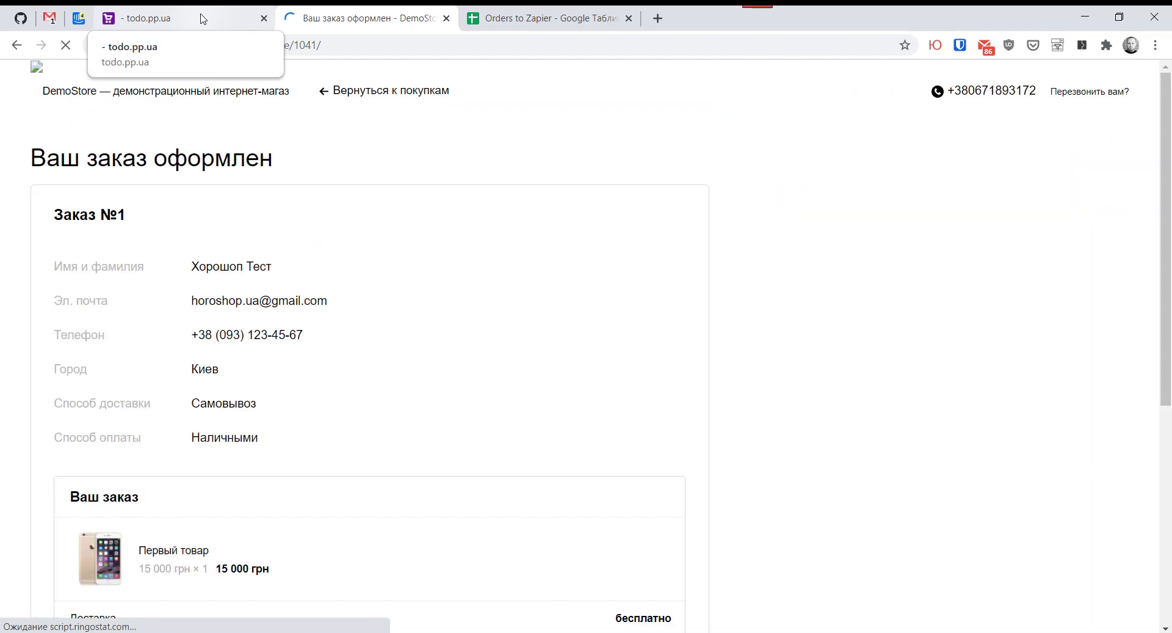
# Step: Confirm order №1 appears as Новый in the Horoshop admin orders list
pyautogui.click(203, 19)
pyautogui.click(147, 81)
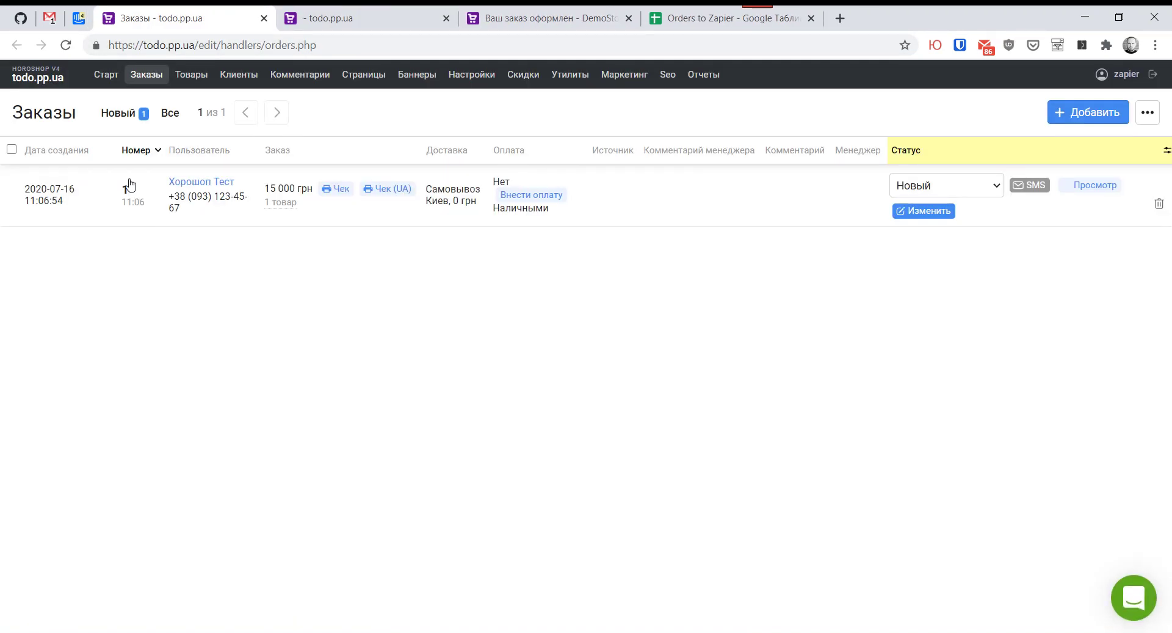
pyautogui.moveTo(165, 631)
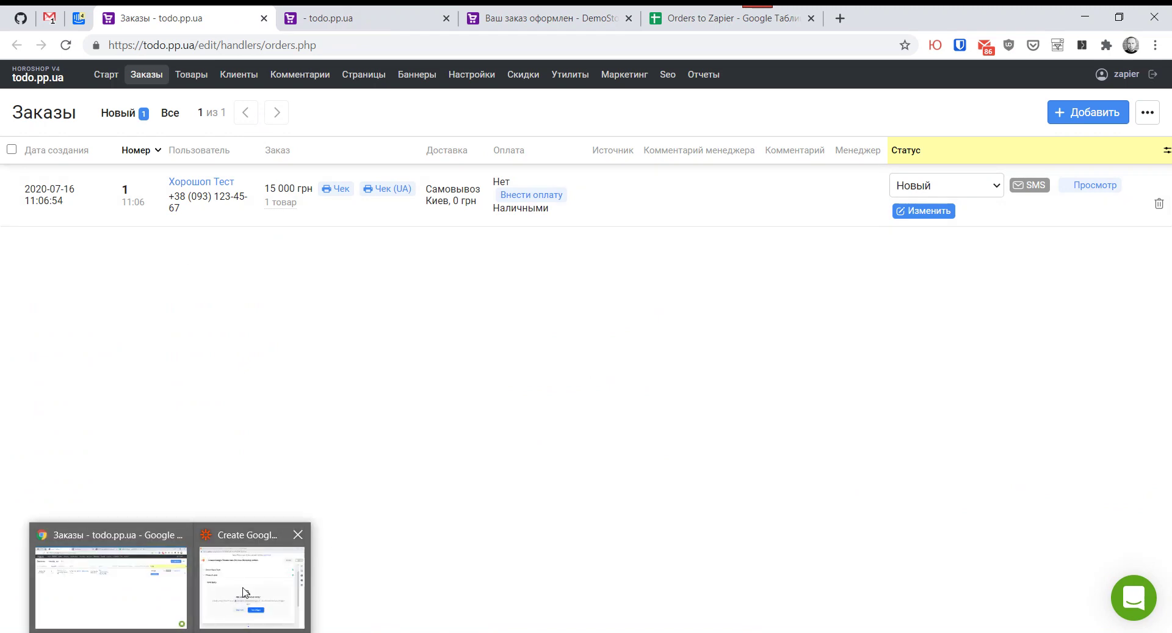
pyautogui.click(247, 577)
# Step: Retest the trigger so it finds order 1 (total_price 15000), and accept it as sample data
pyautogui.click(537, 478)
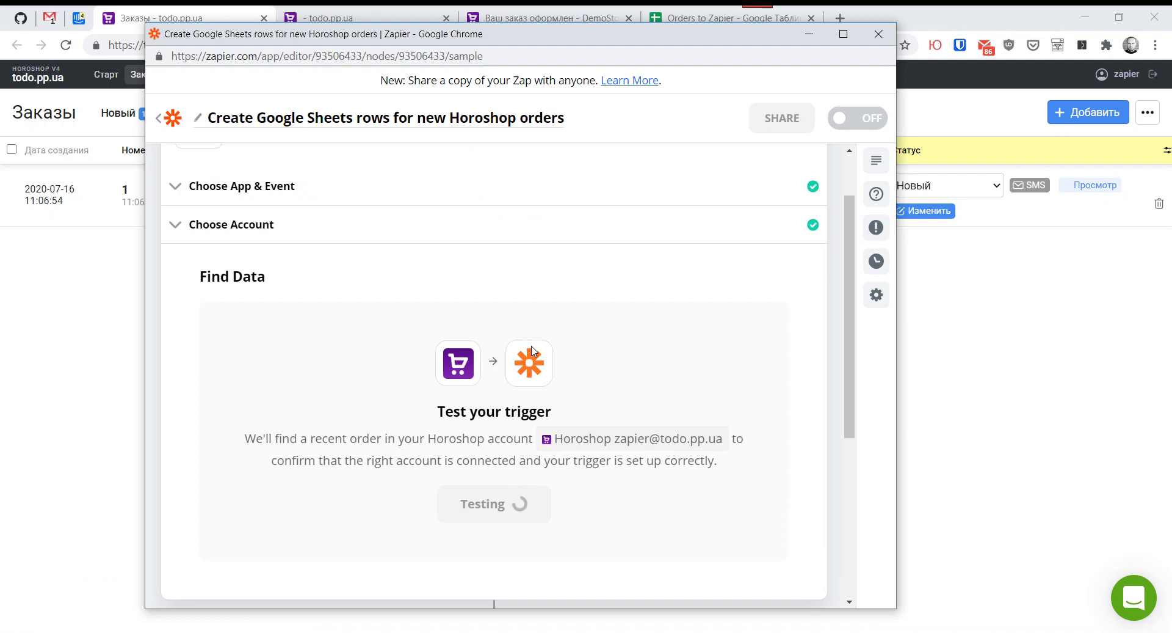
pyautogui.scroll(-3, 475, 384)
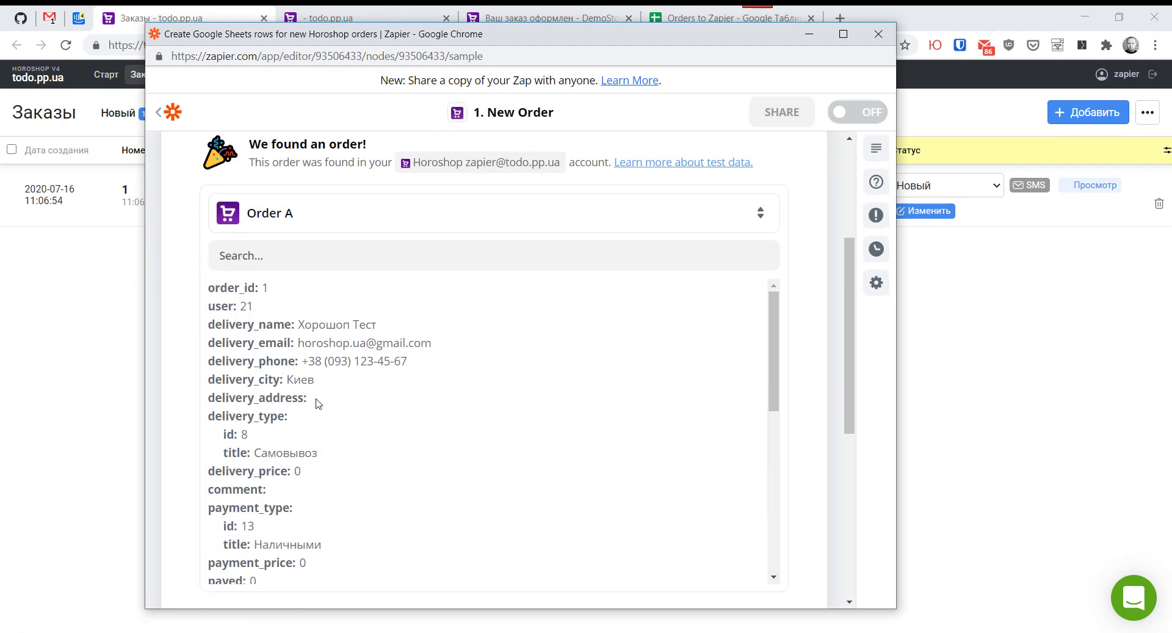
pyautogui.scroll(-8, 340, 393)
pyautogui.scroll(-5, 343, 386)
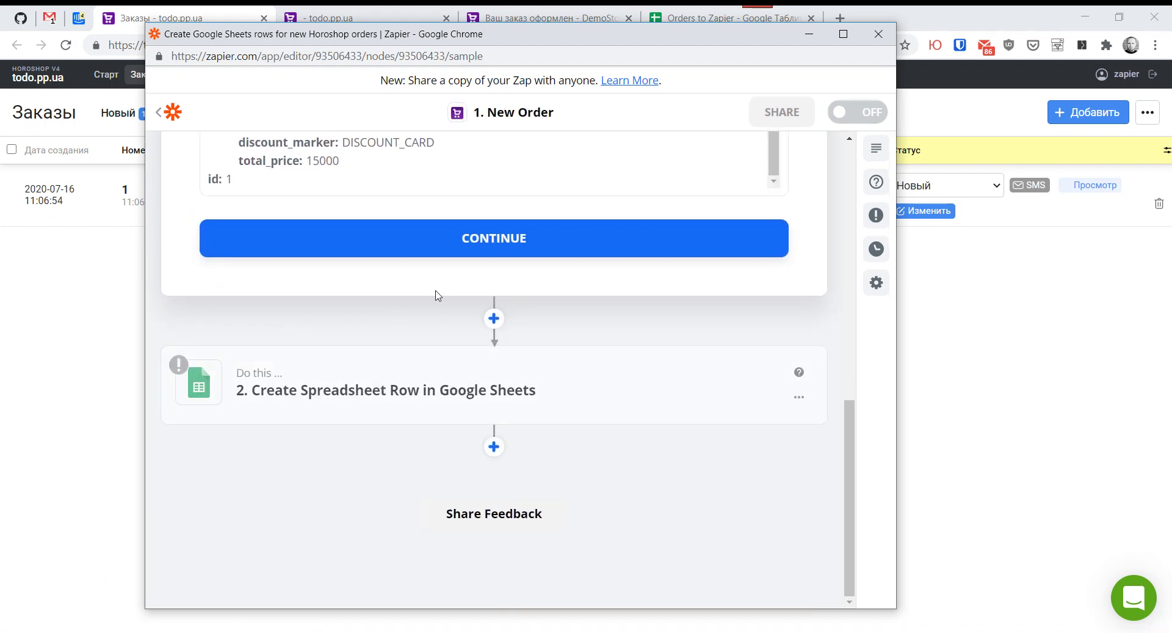
pyautogui.click(461, 243)
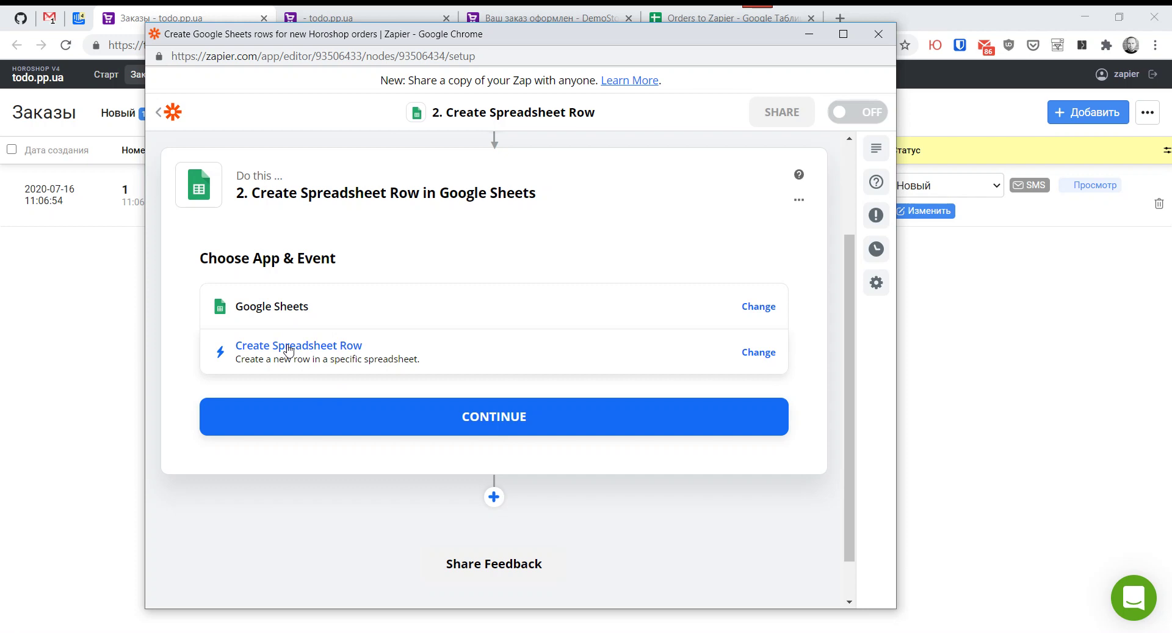
# Step: Change the Google Sheets event to Create Spreadsheet Row(s) and confirm it
pyautogui.click(289, 350)
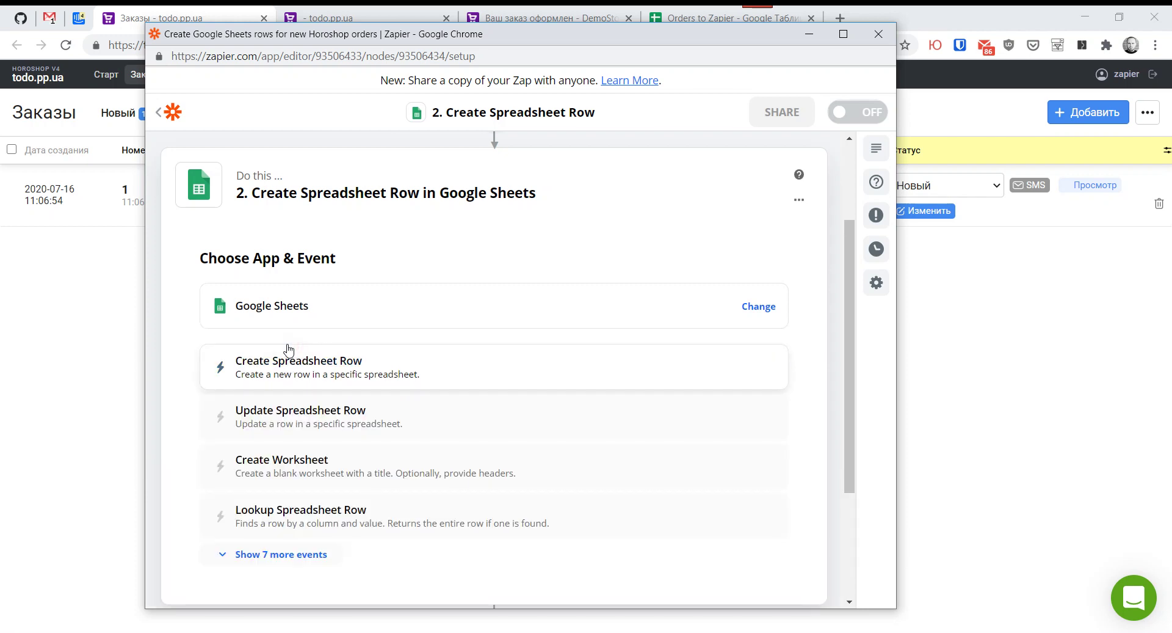
pyautogui.scroll(-3, 334, 464)
pyautogui.click(281, 400)
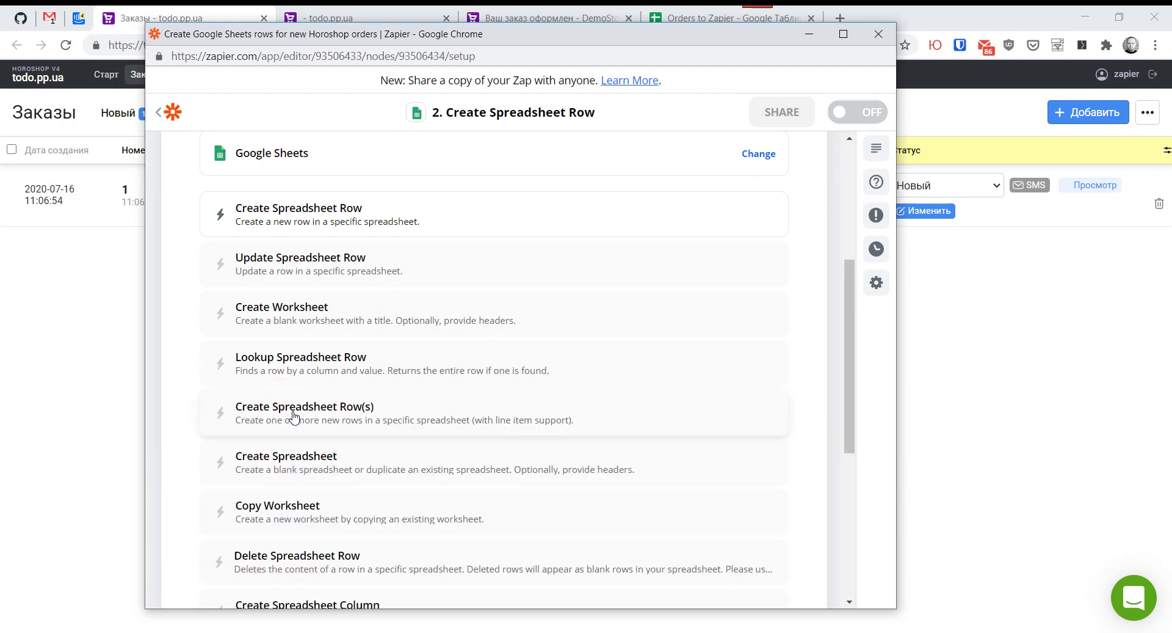
pyautogui.click(365, 415)
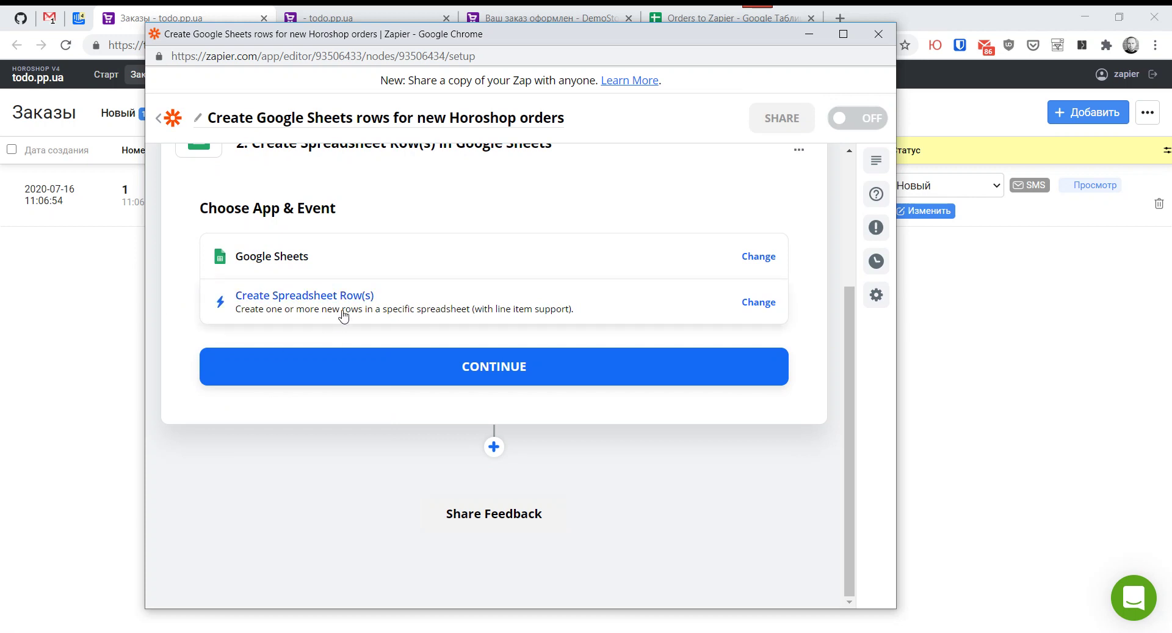
pyautogui.click(453, 365)
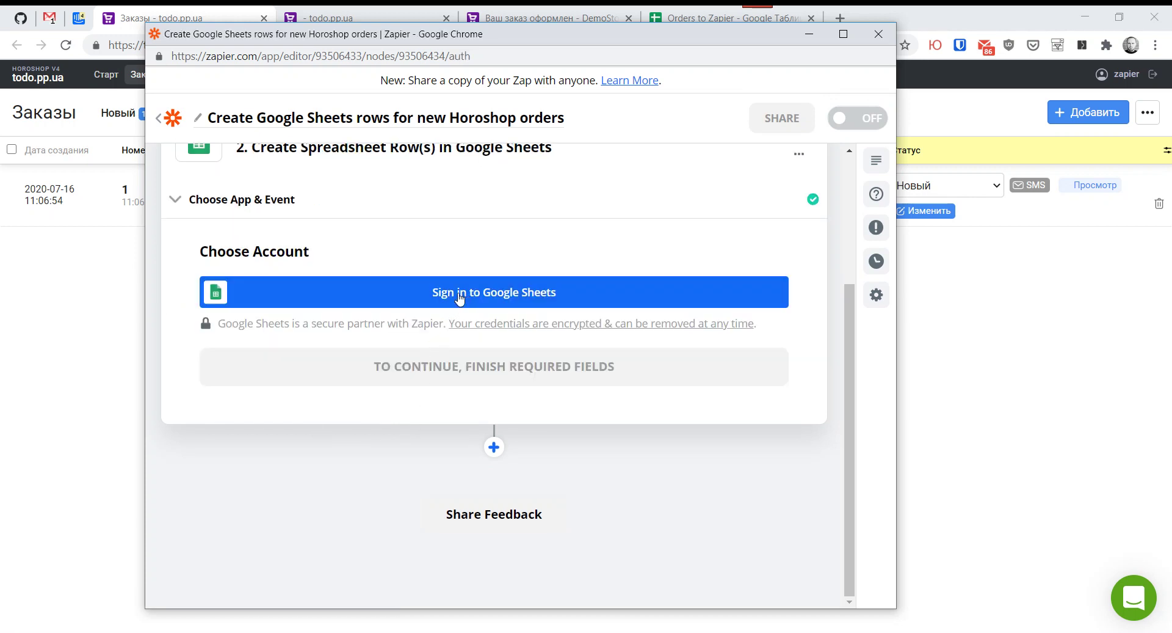
# Step: Sign in with the Google account, allow Zapier access, and continue past Choose Account
pyautogui.click(419, 294)
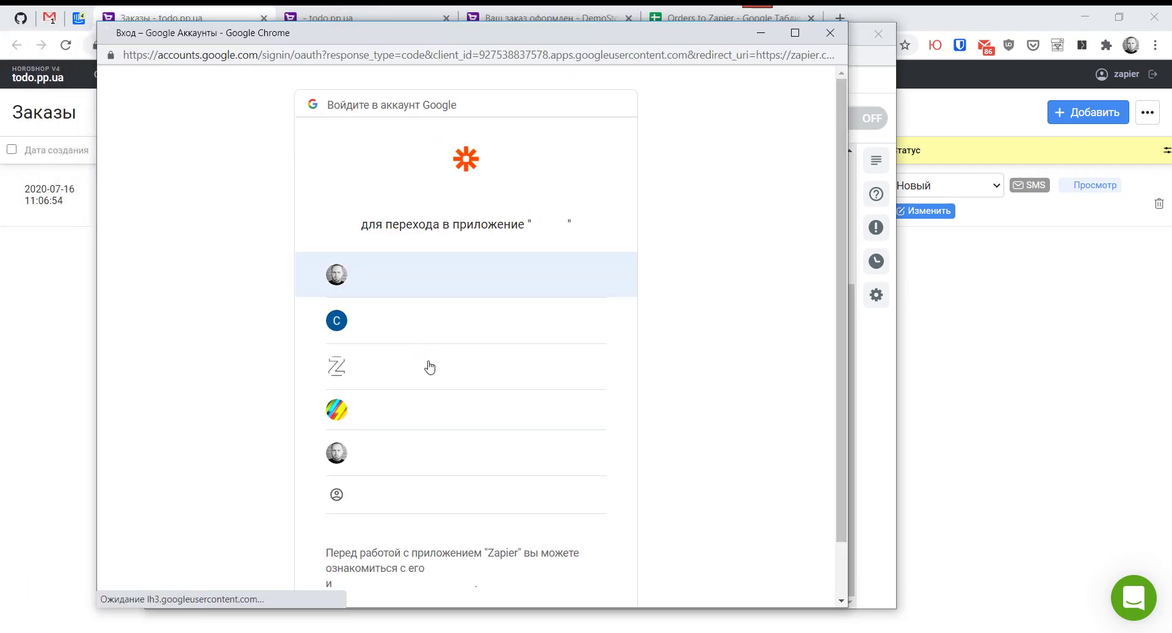
pyautogui.click(374, 363)
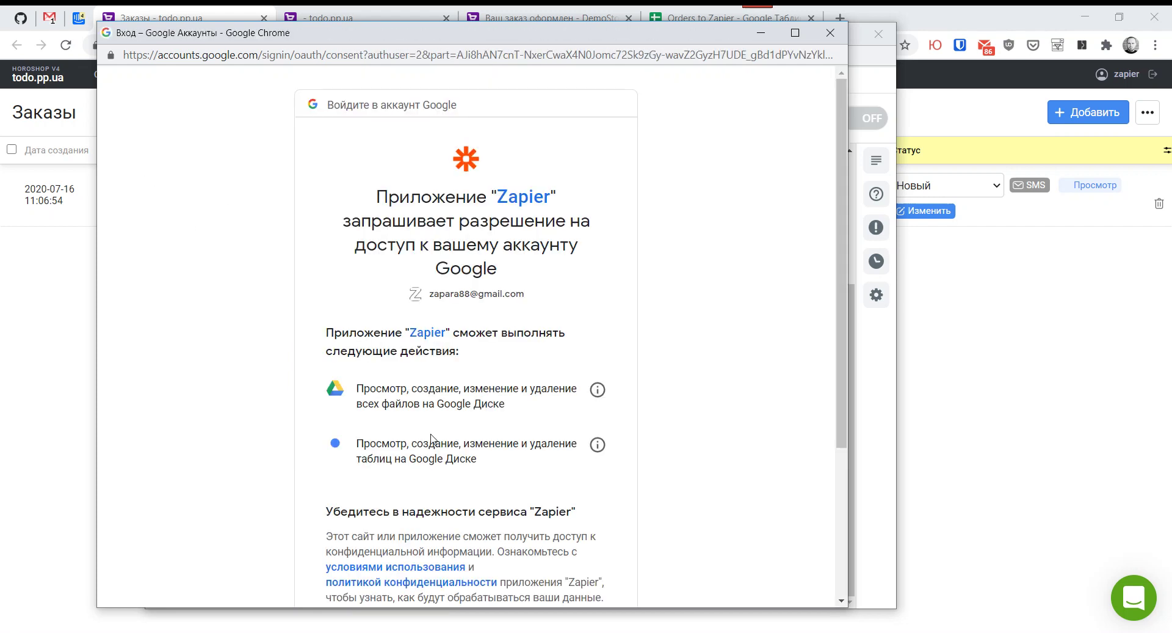
pyautogui.scroll(-4, 431, 439)
pyautogui.click(542, 496)
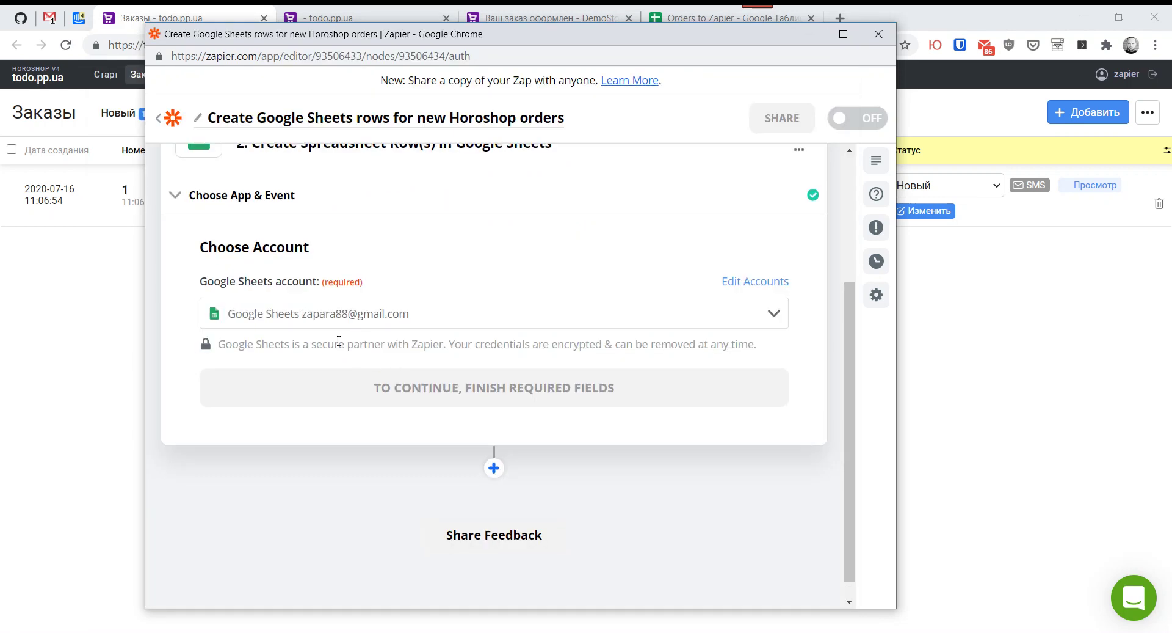
pyautogui.click(325, 395)
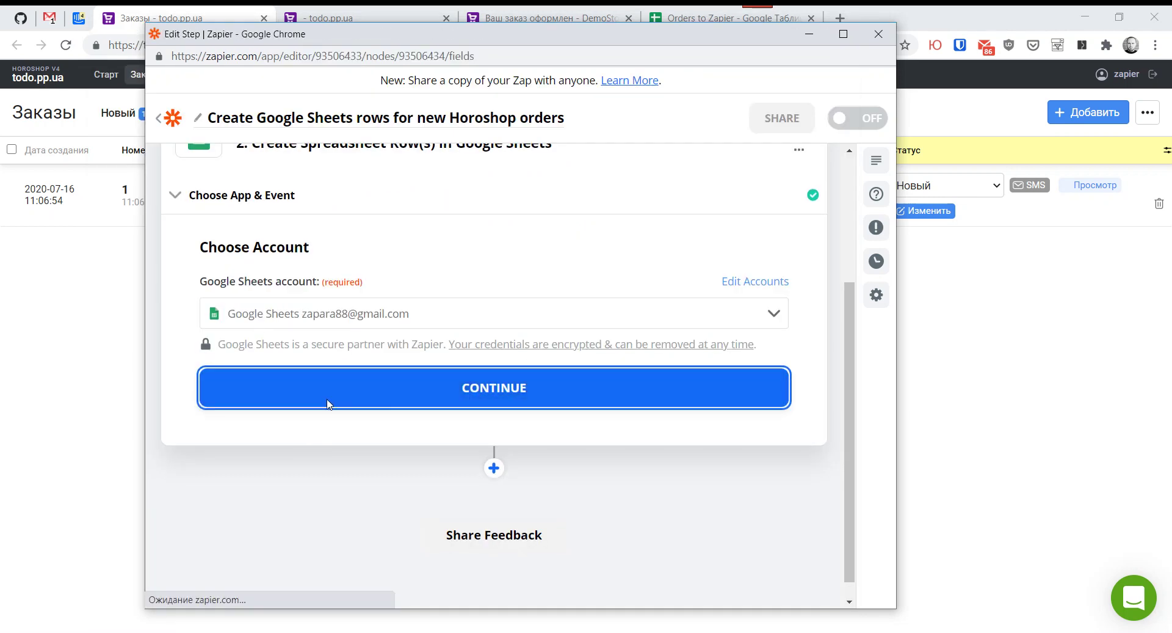
# Step: Choose Drive My Google Drive, spreadsheet Orders to Zapier and worksheet Orders
pyautogui.click(274, 340)
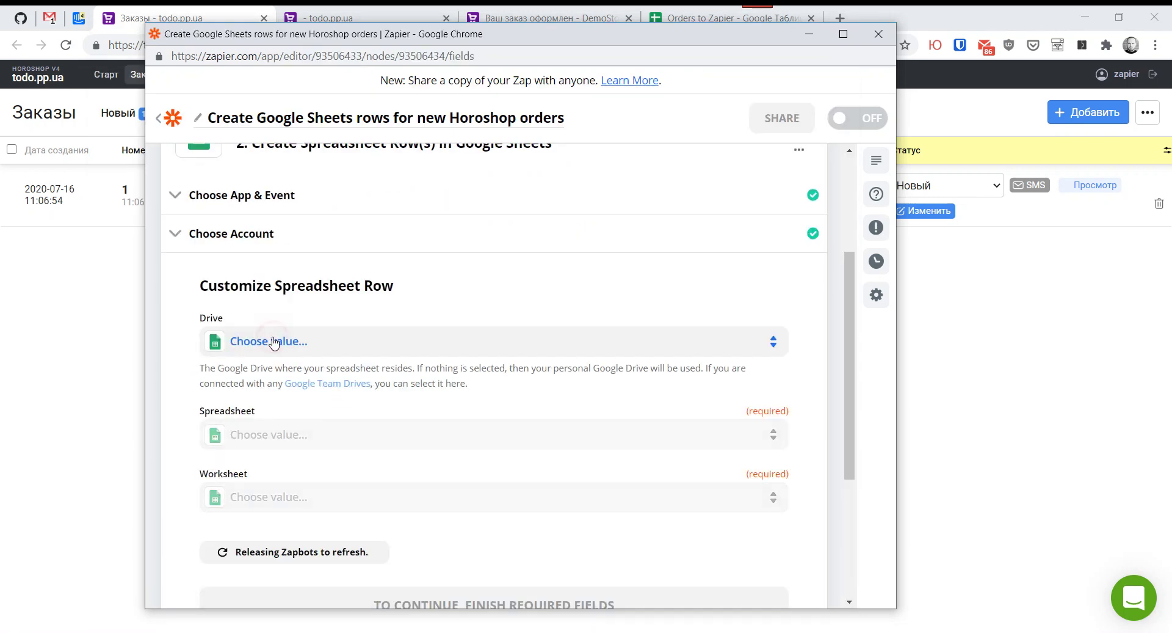
pyautogui.click(281, 471)
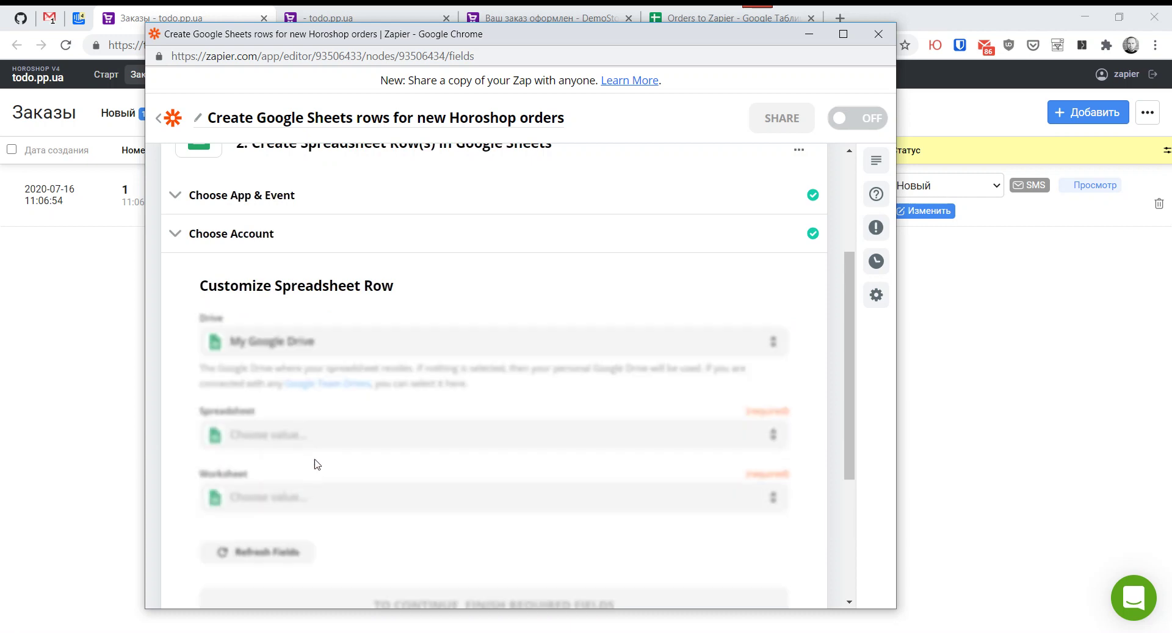
pyautogui.scroll(-3, 311, 415)
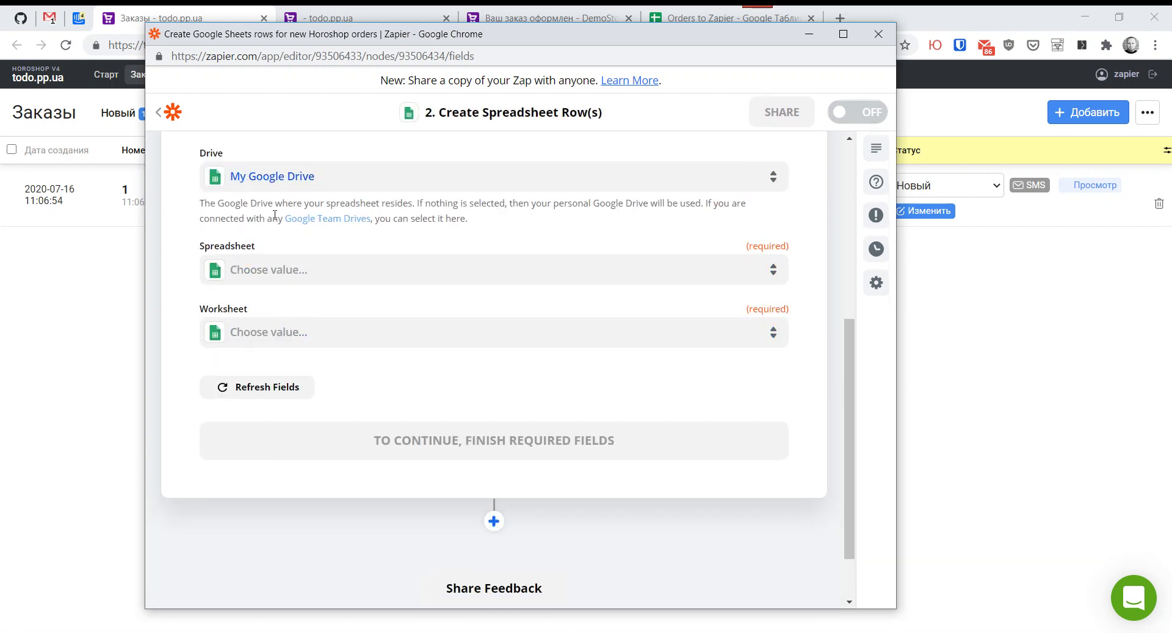
pyautogui.click(265, 270)
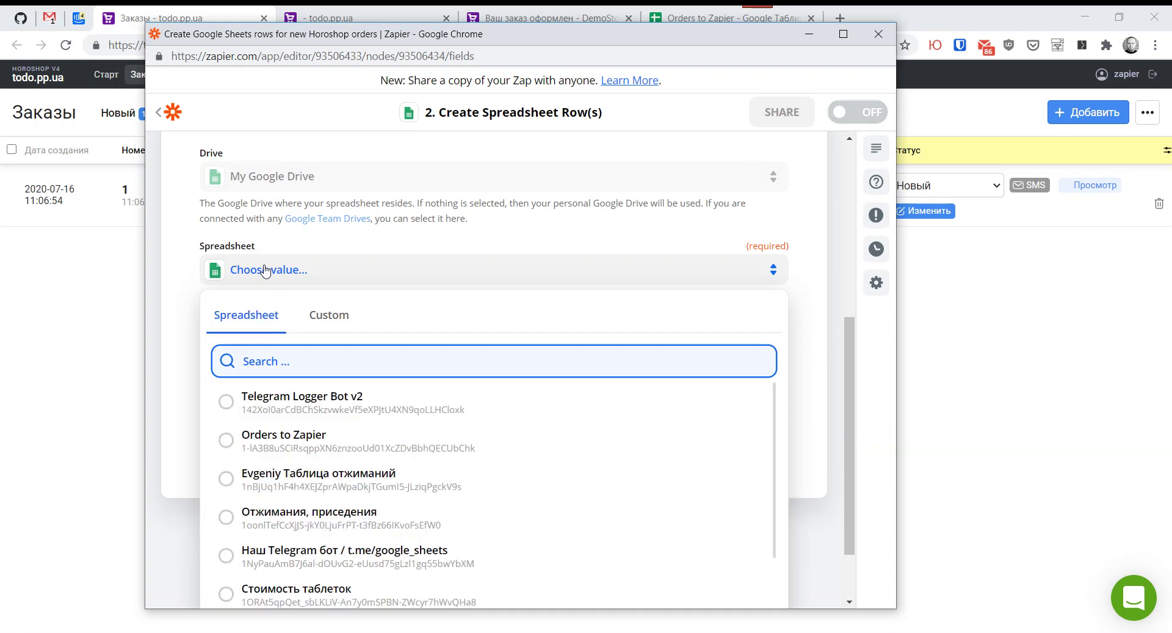
pyautogui.click(265, 440)
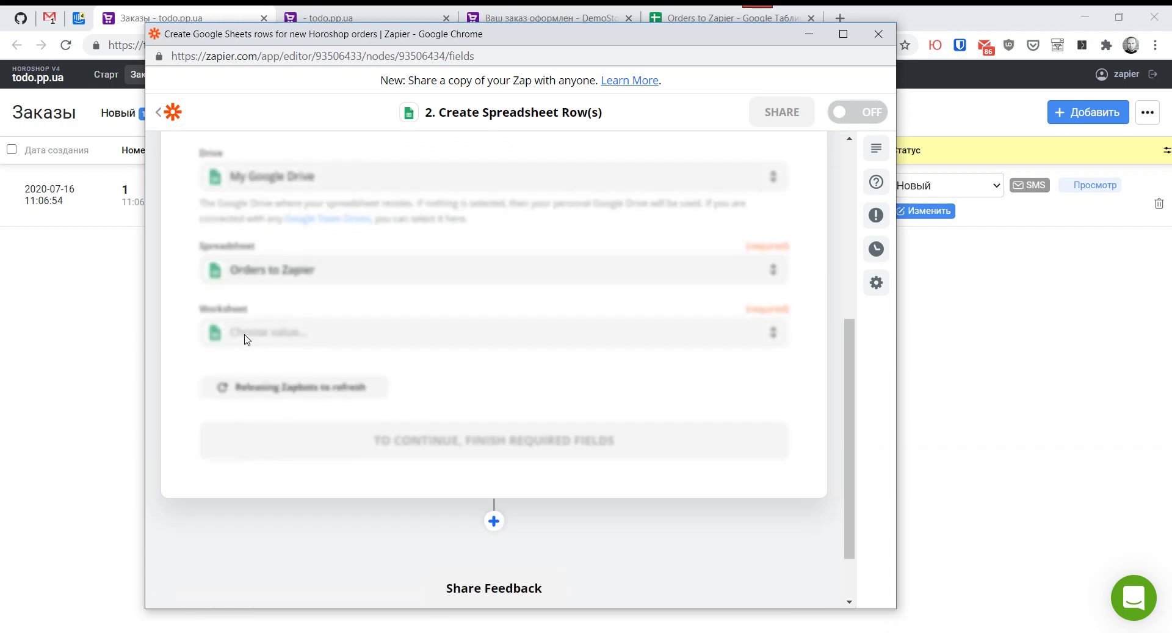
pyautogui.click(267, 342)
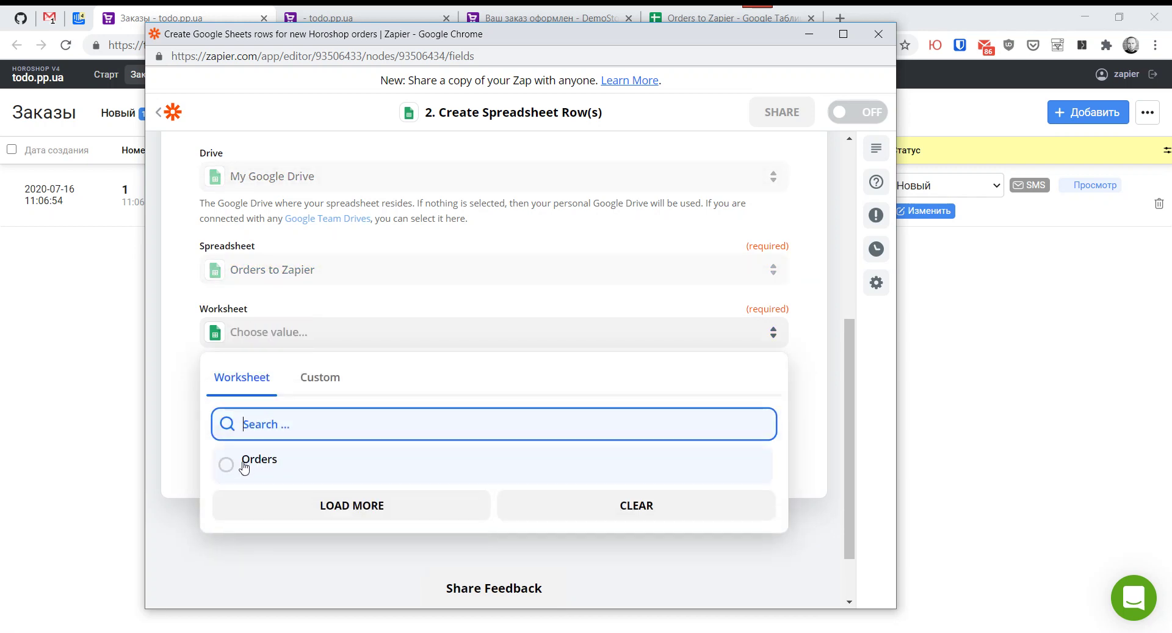
pyautogui.click(244, 464)
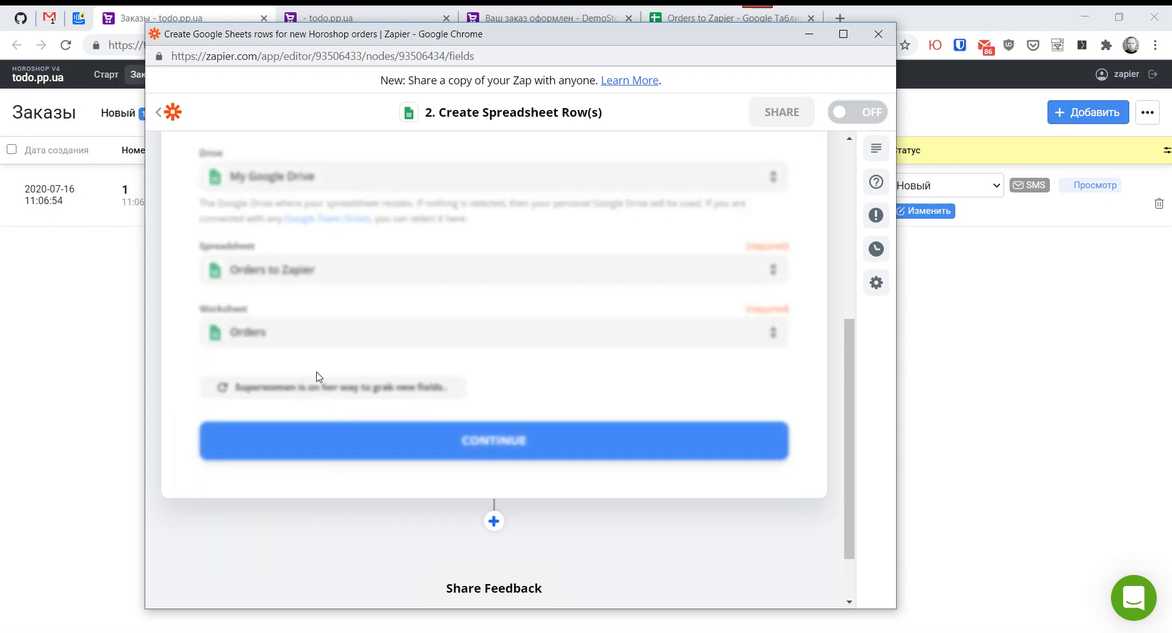
pyautogui.scroll(-3, 327, 369)
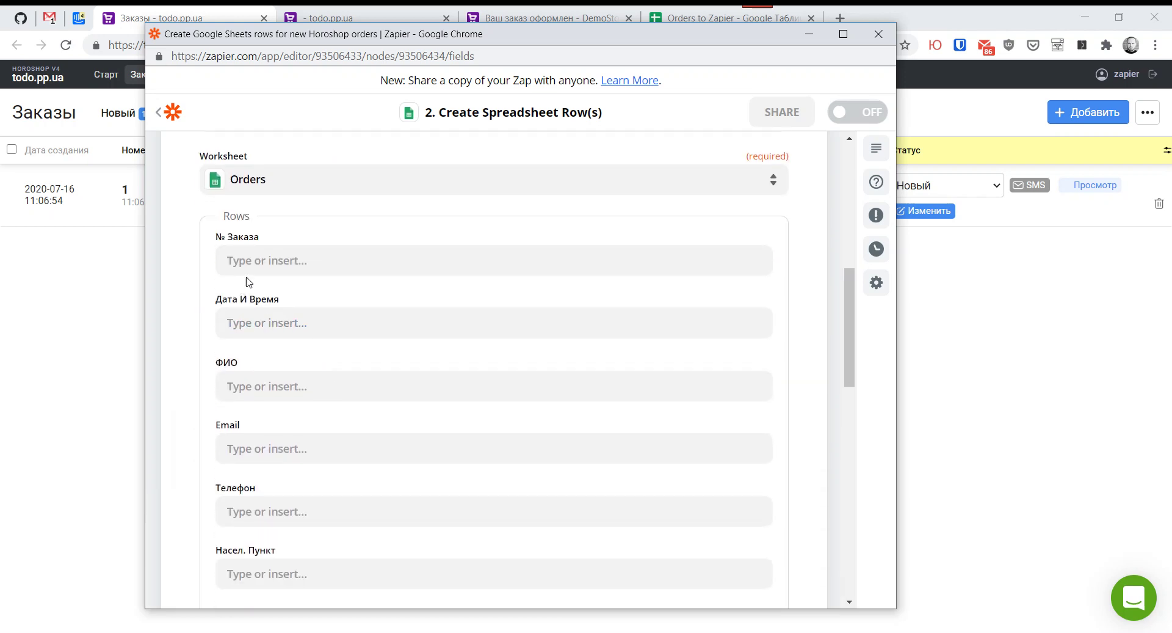
pyautogui.click(68, 331)
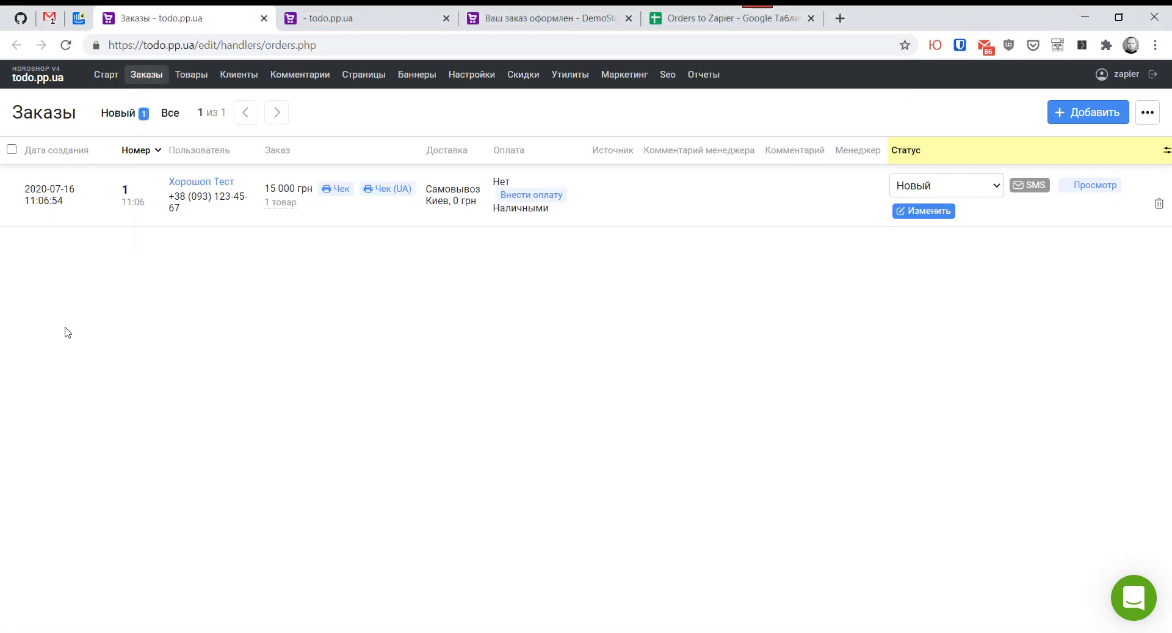
# Step: Check the header names in row 1 of Orders to Zapier: № заказа, Дата и время, ФИО, Email
pyautogui.click(699, 18)
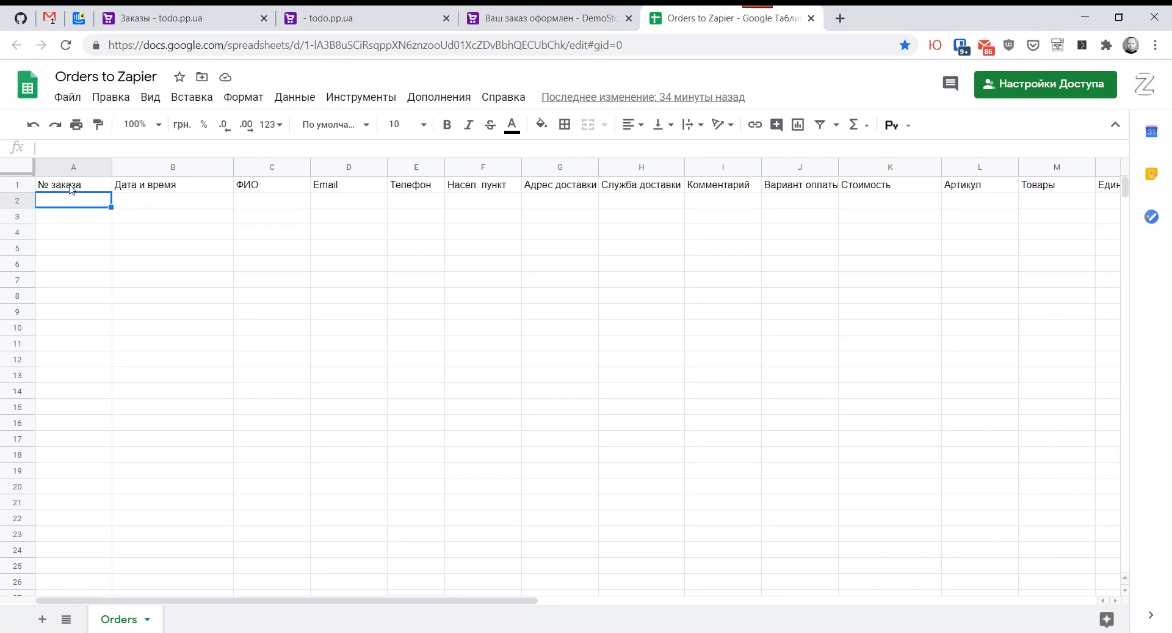
pyautogui.click(72, 189)
pyautogui.moveTo(249, 602); pyautogui.dragTo(175, 570)
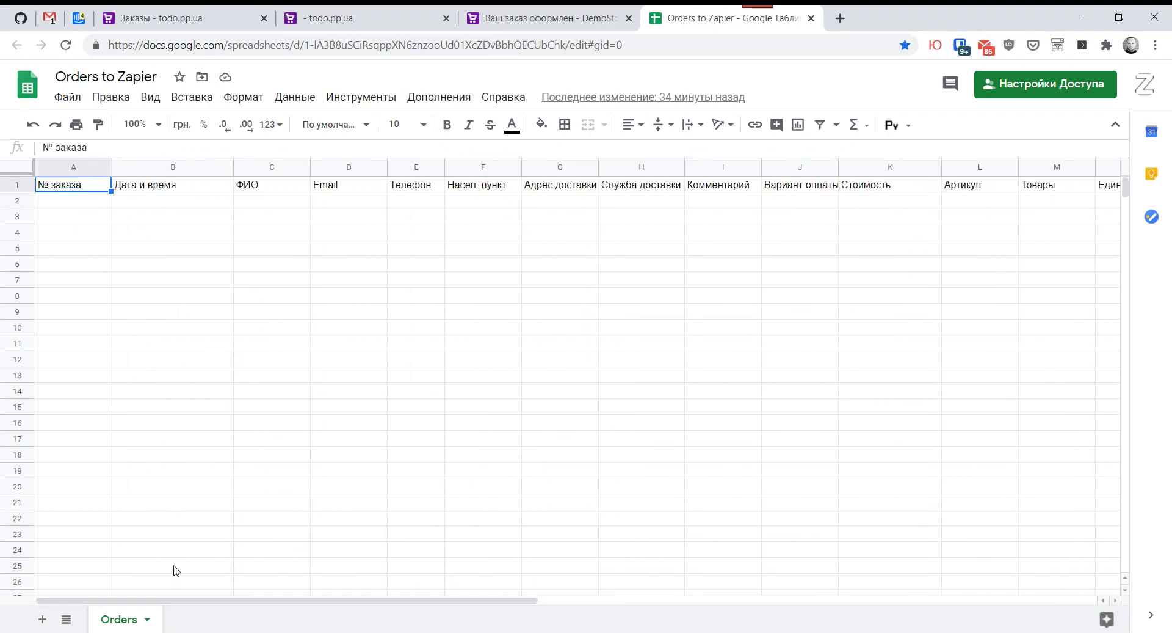
pyautogui.click(147, 195)
pyautogui.click(297, 189)
pyautogui.click(330, 188)
pyautogui.click(82, 188)
pyautogui.moveTo(182, 627)
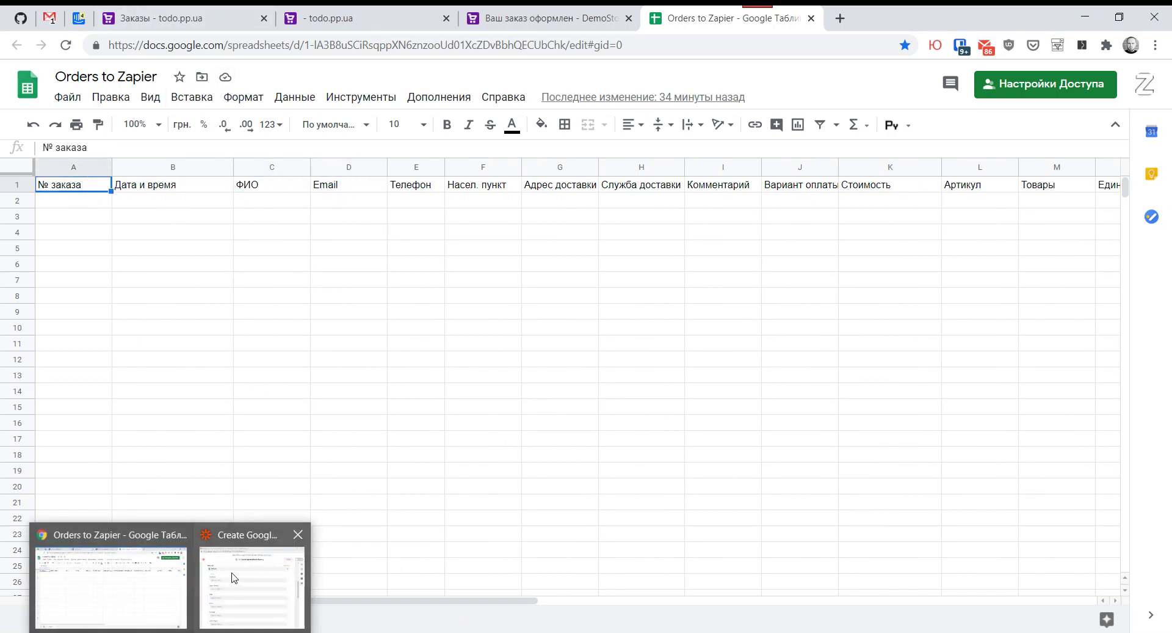
pyautogui.click(271, 564)
# Step: Map the Horoshop Order id into the № Заказа field
pyautogui.click(254, 259)
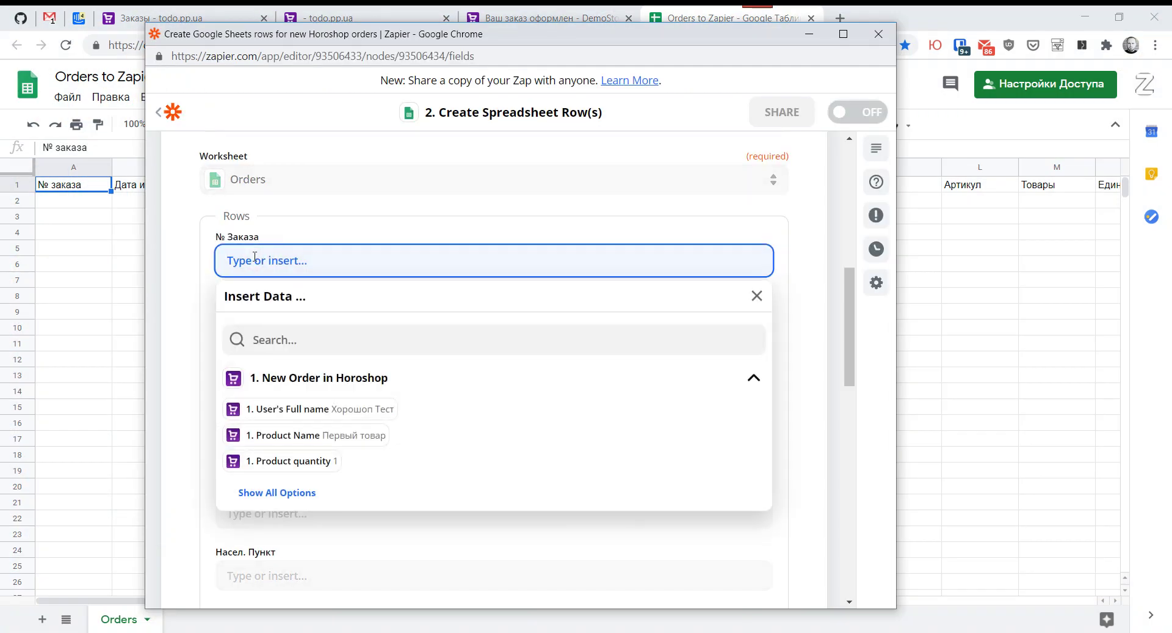
pyautogui.click(257, 343)
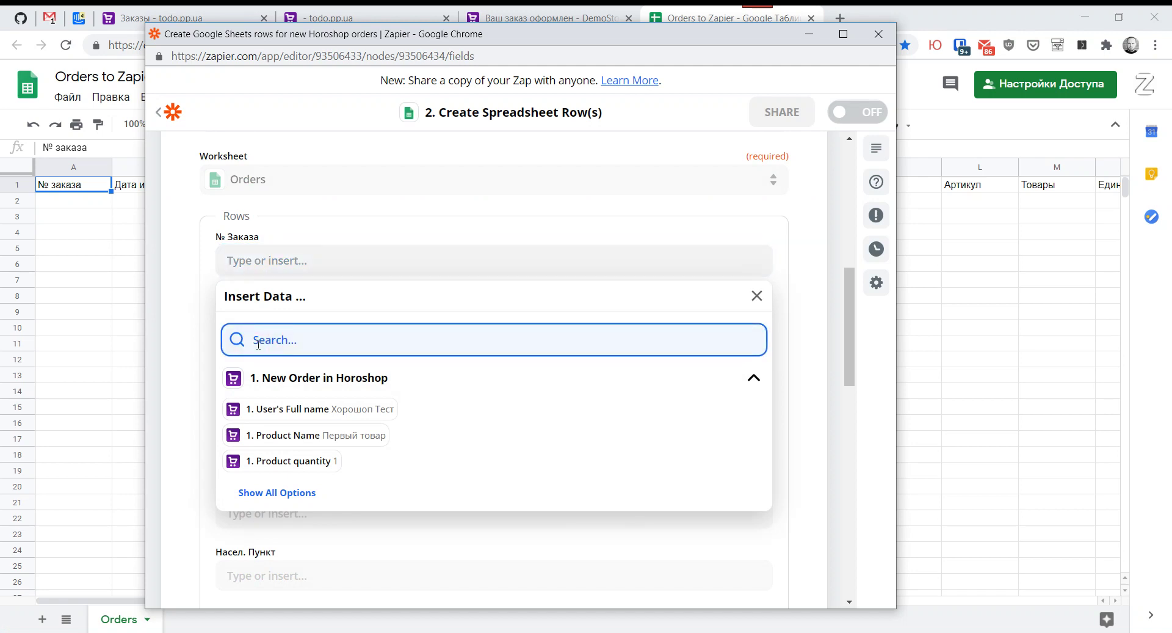
pyautogui.write('ord')
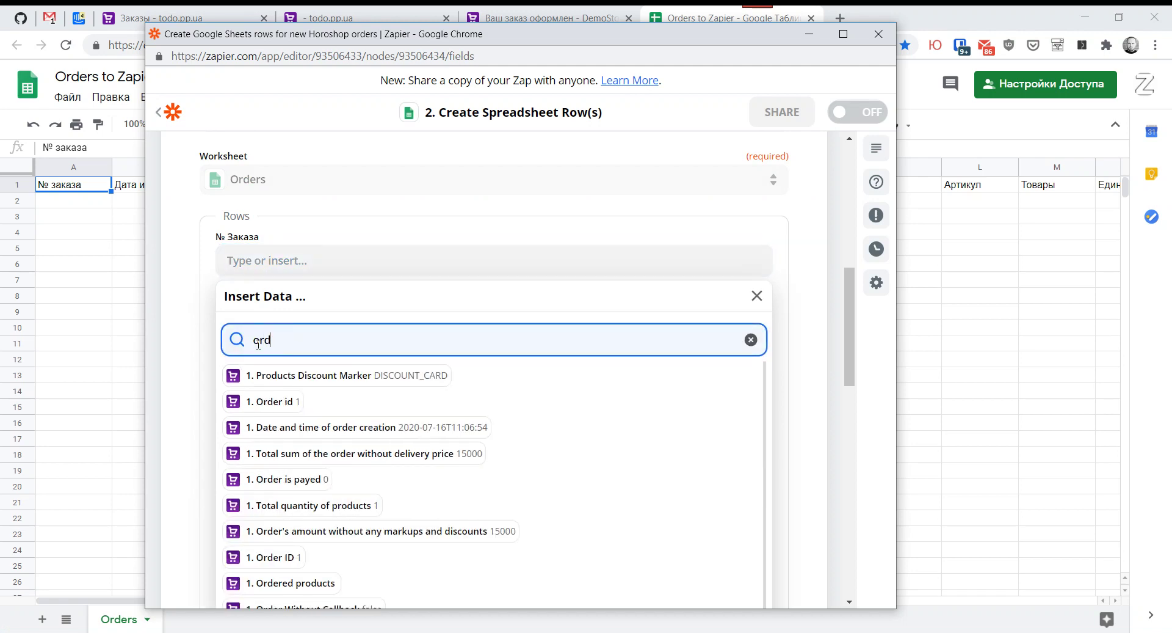
pyautogui.click(269, 401)
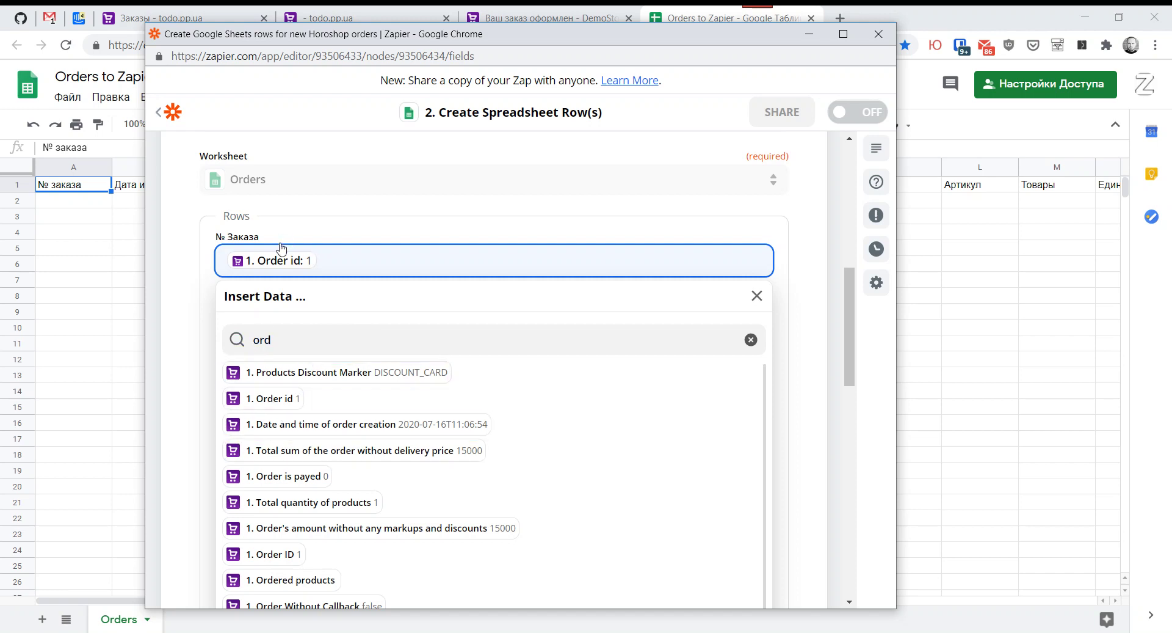
pyautogui.click(273, 209)
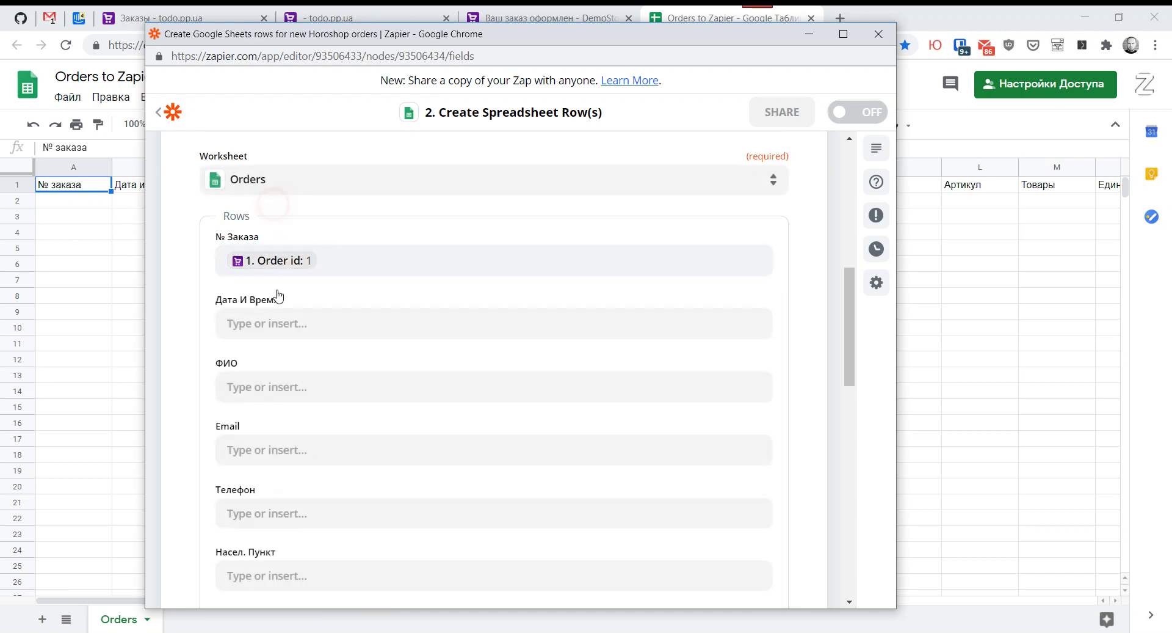
# Step: Map the order's creation date and time into the Дата И Время field
pyautogui.click(272, 322)
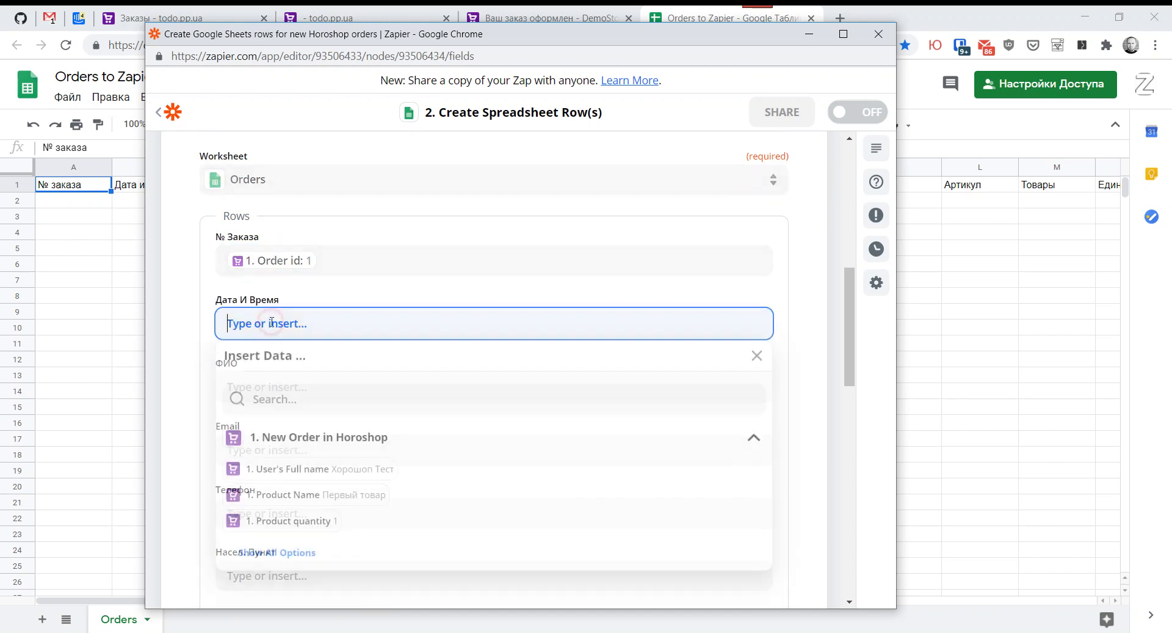
pyautogui.click(279, 556)
pyautogui.scroll(-2, 295, 531)
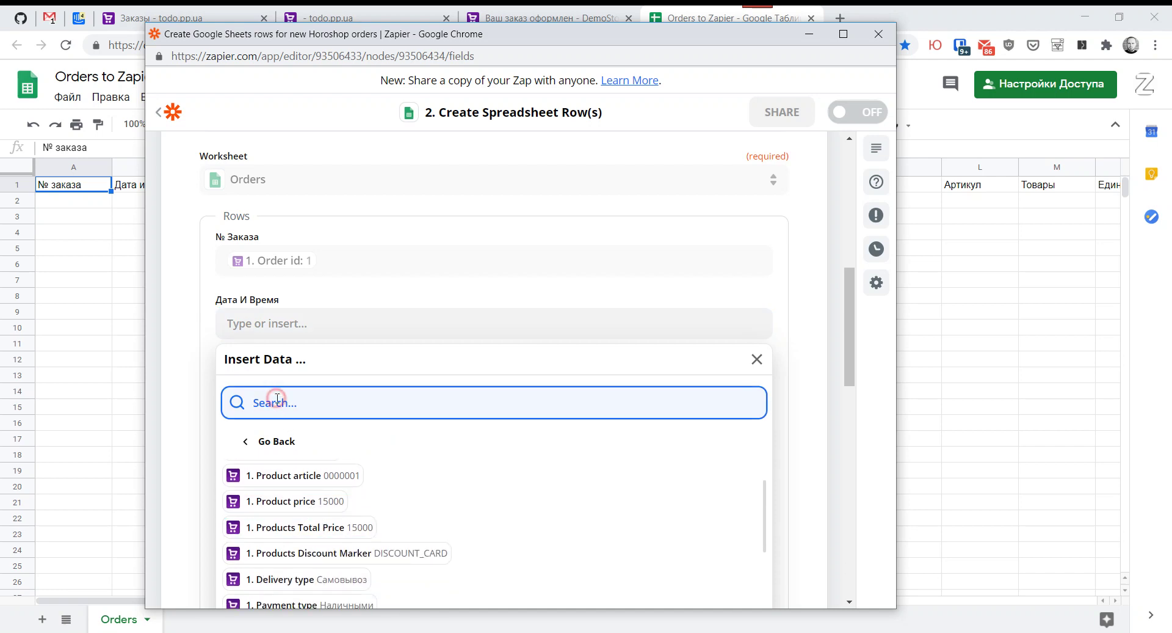
pyautogui.write('stat')
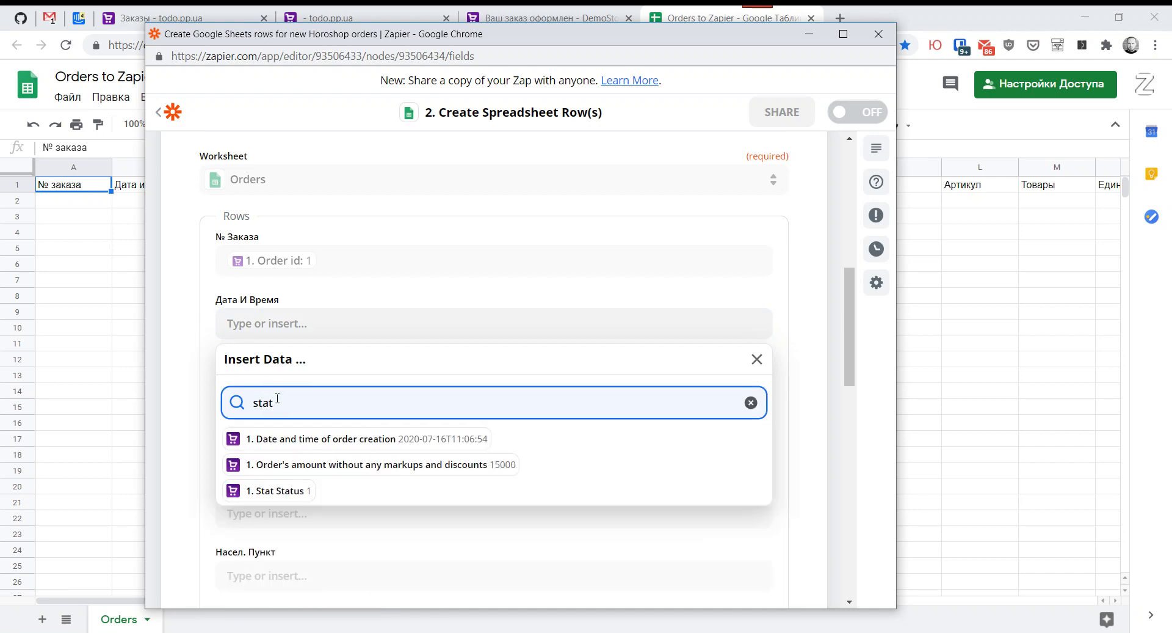
pyautogui.click(369, 440)
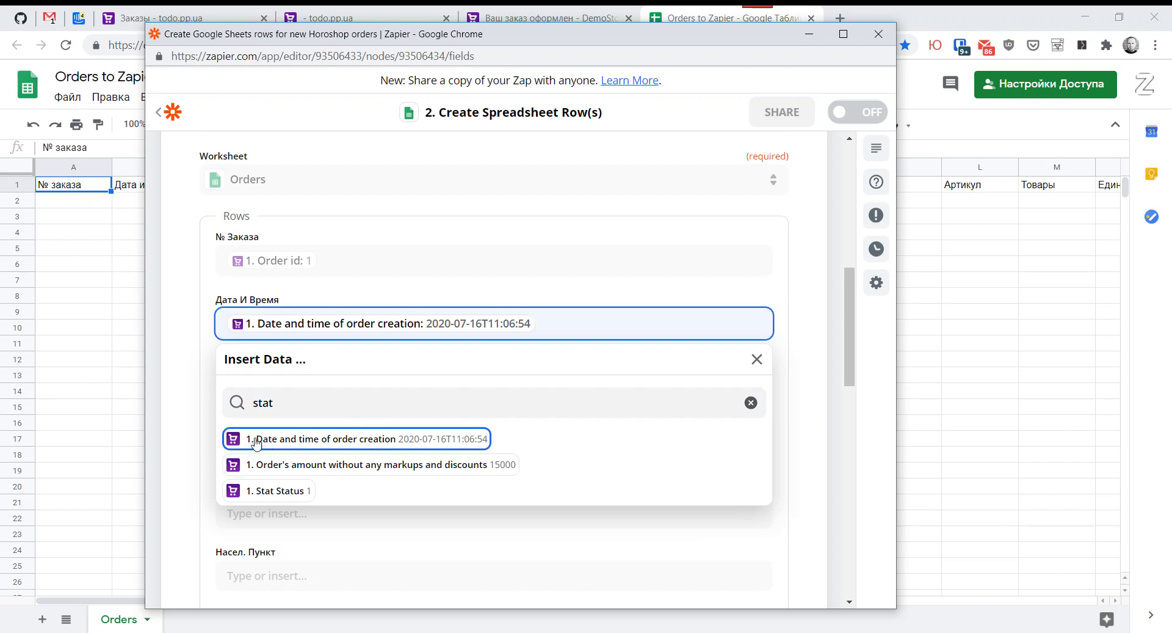
pyautogui.click(193, 384)
# Step: Map User's Full name into the ФИО field
pyautogui.click(252, 387)
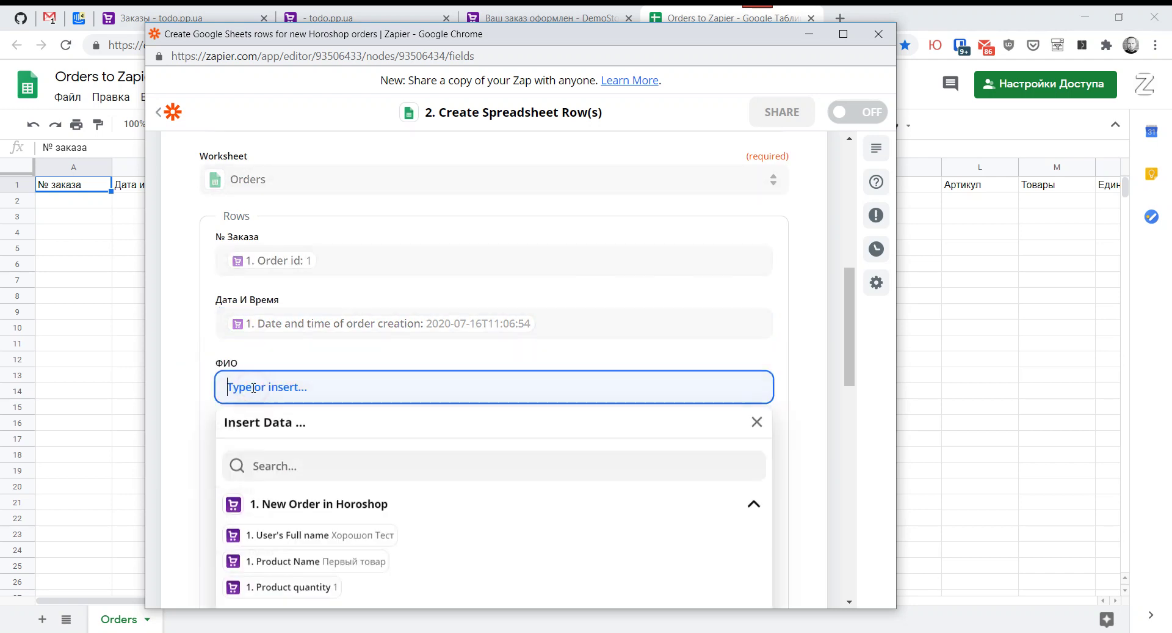
pyautogui.write('name')
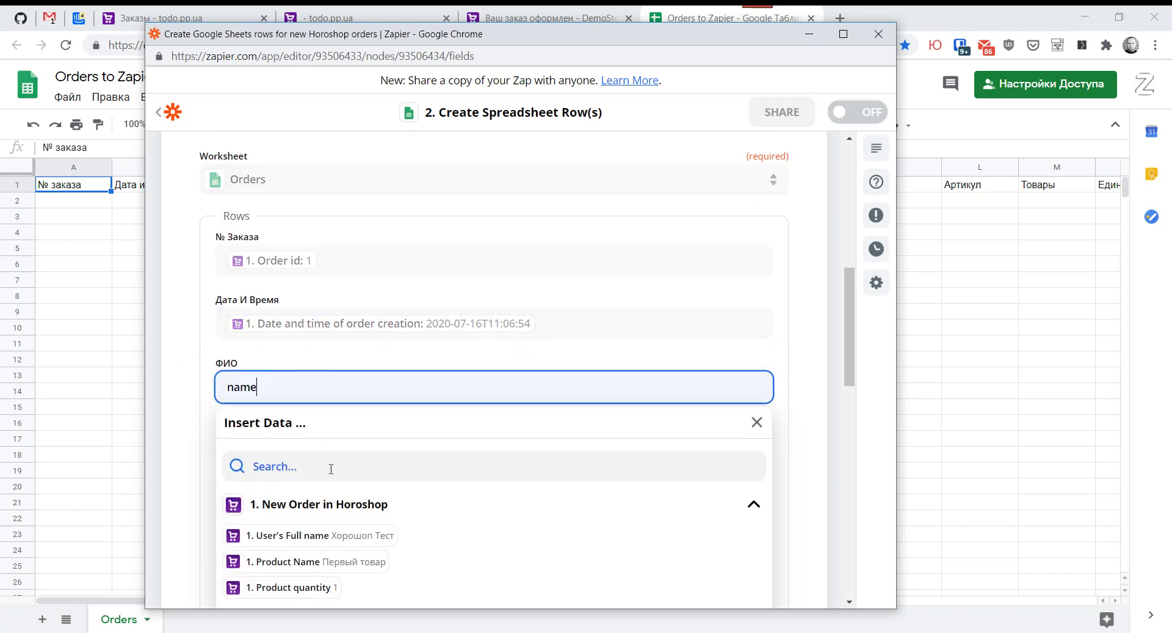
pyautogui.press('BackSpace')
pyautogui.press('BackSpace')
pyautogui.press('BackSpace')
pyautogui.press('BackSpace')
pyautogui.click(331, 469)
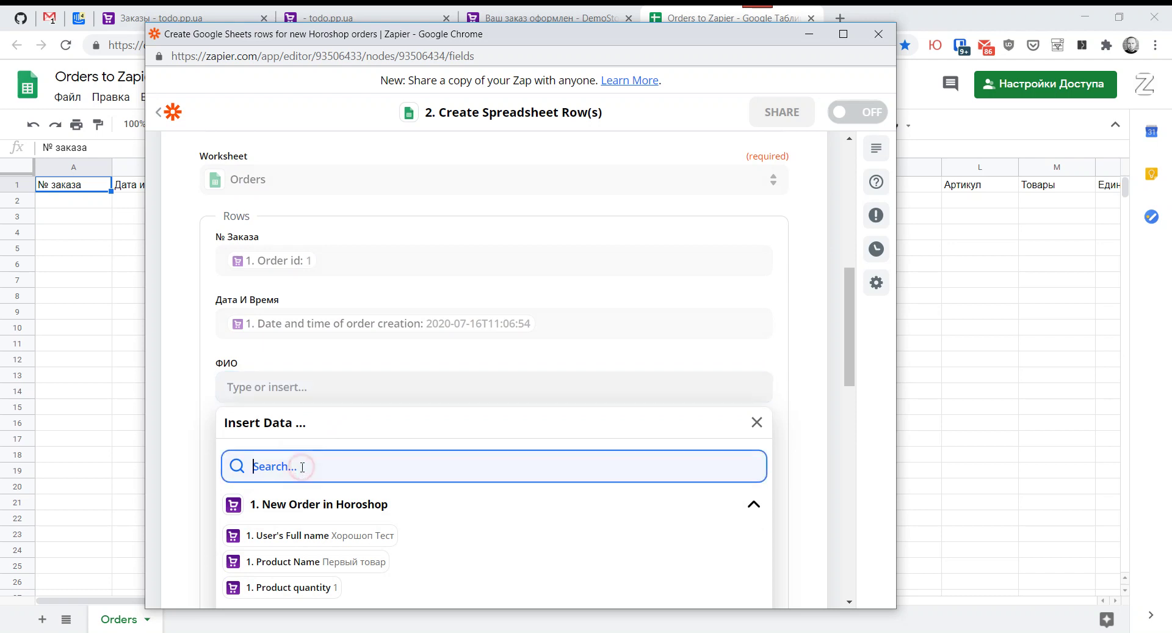
pyautogui.write('name')
pyautogui.click(382, 502)
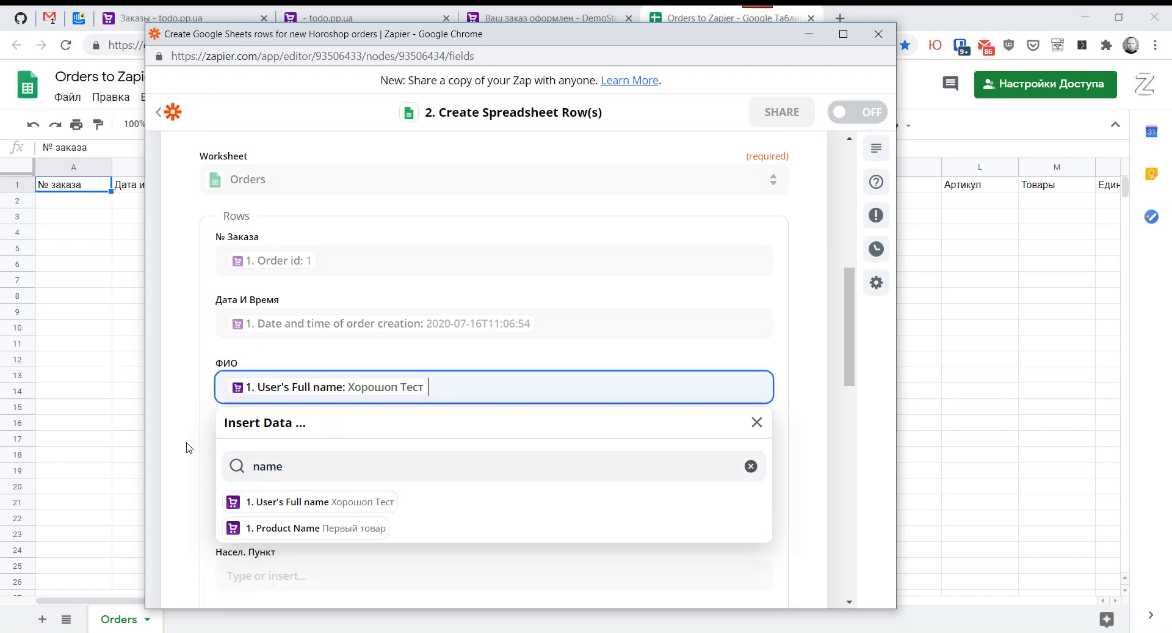
pyautogui.click(184, 443)
# Step: Map User's Email into Email and the user's phone number into Телефон
pyautogui.scroll(-4, 269, 427)
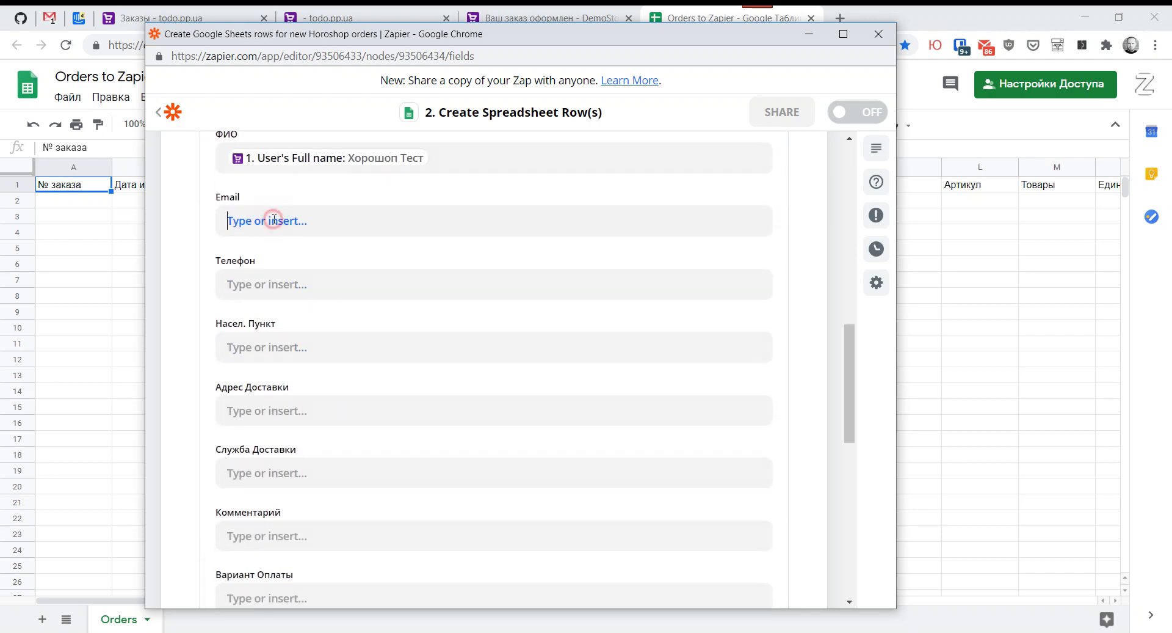
pyautogui.click(273, 220)
pyautogui.click(271, 300)
pyautogui.write('email')
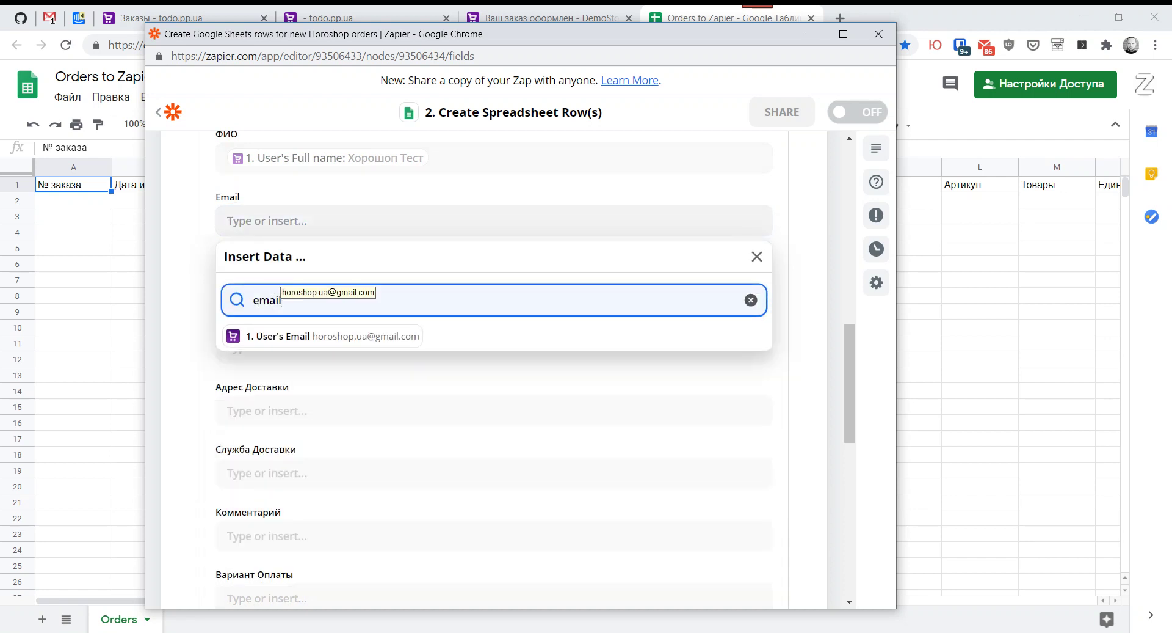
pyautogui.click(269, 335)
pyautogui.click(180, 339)
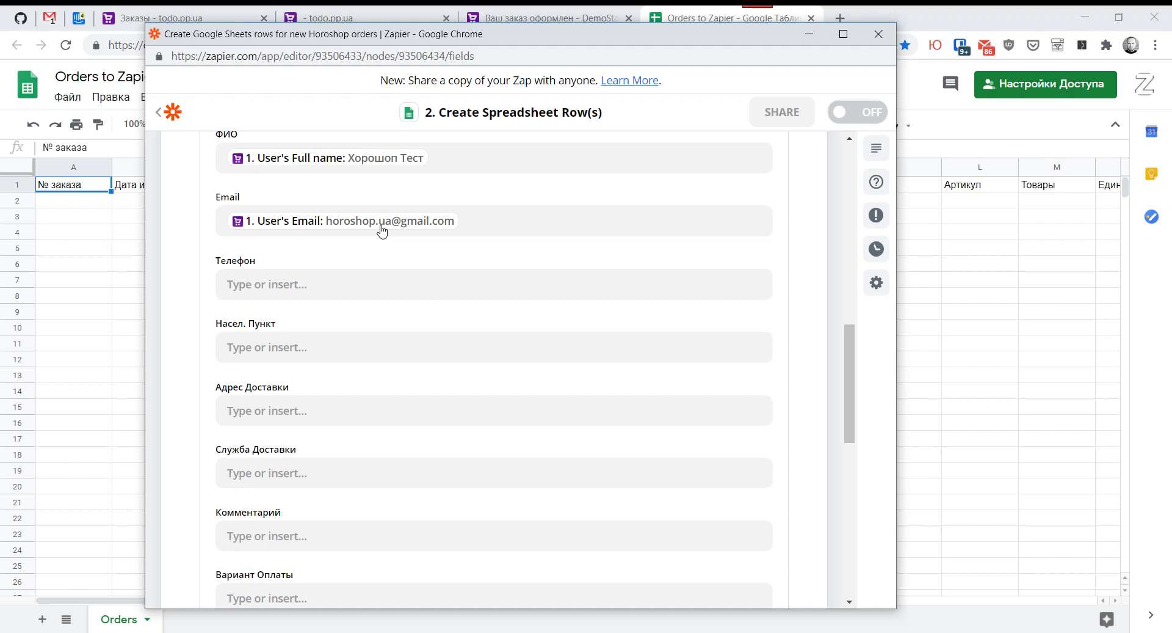
pyautogui.click(260, 280)
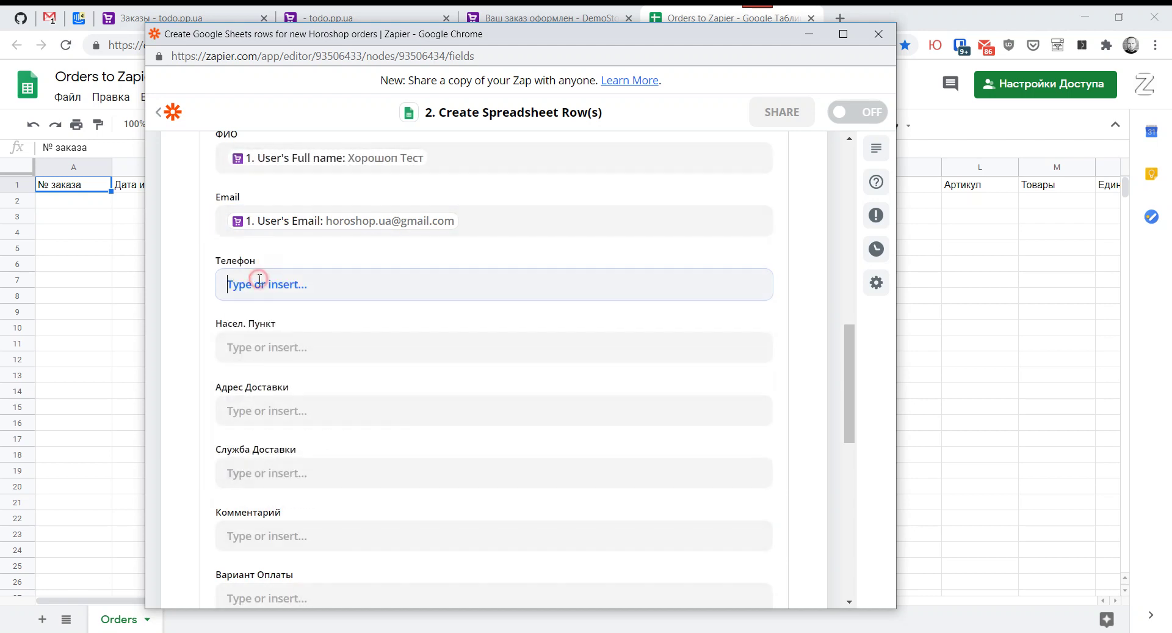
pyautogui.click(272, 354)
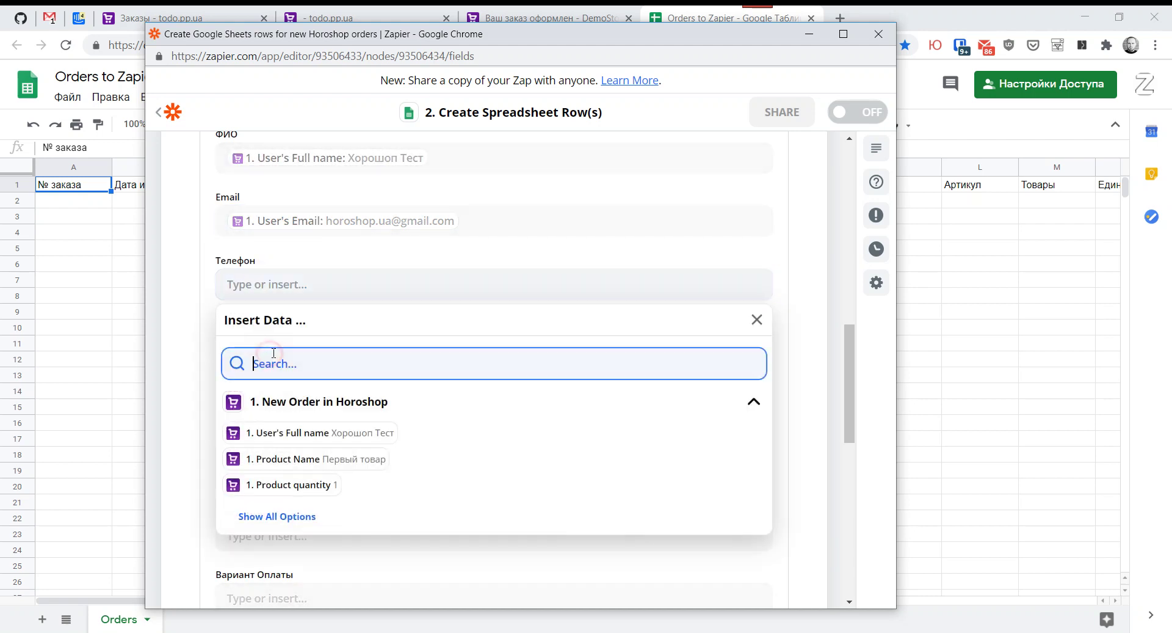
pyautogui.write('phone')
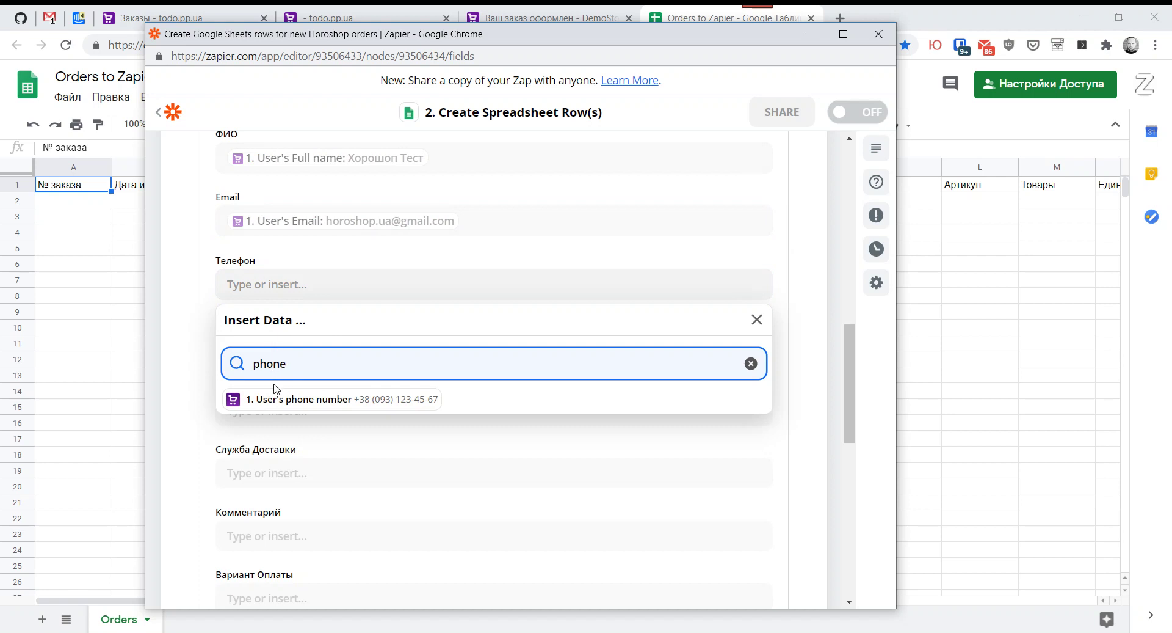
pyautogui.click(278, 398)
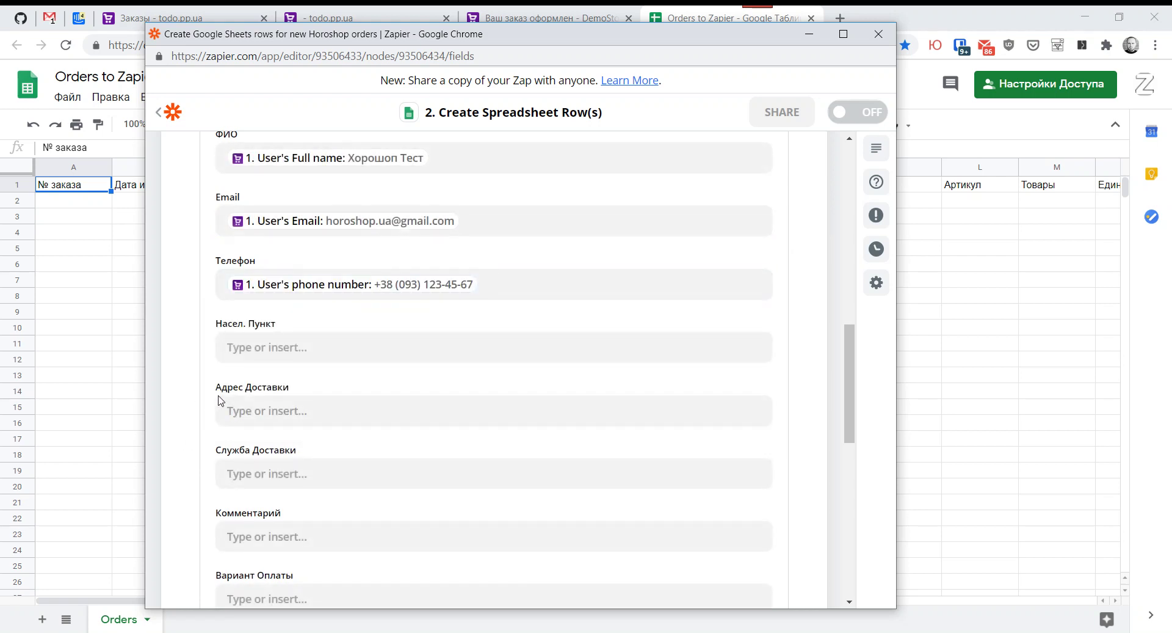
pyautogui.scroll(-7, 220, 395)
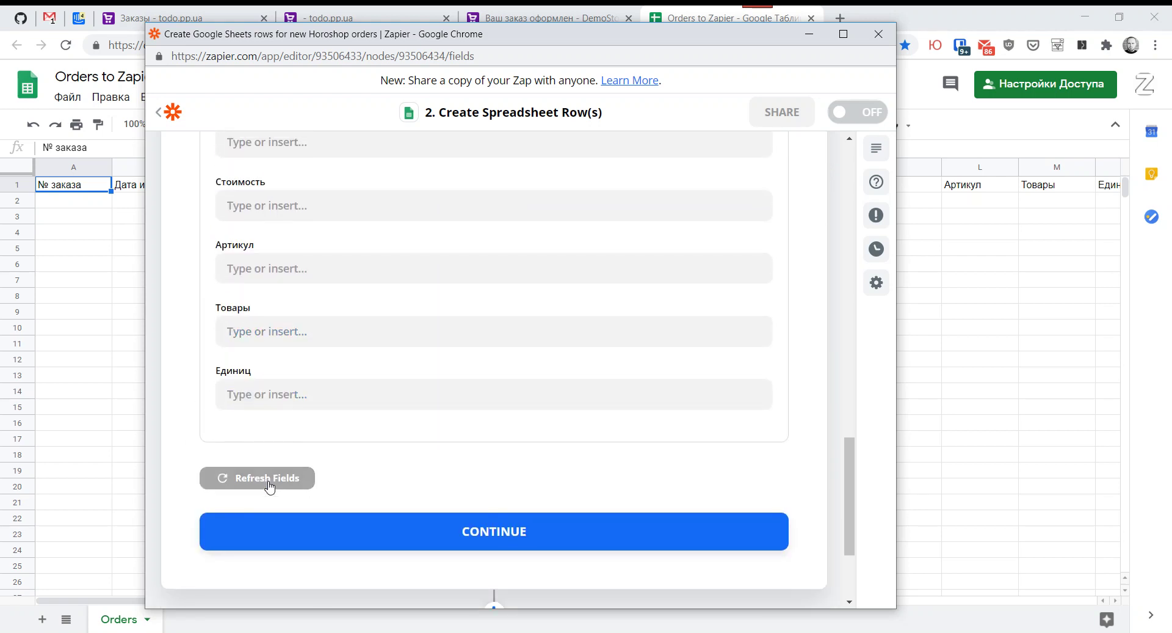
# Step: Run the Google Sheets test and check that sample order 1 landed in row 2
pyautogui.click(478, 539)
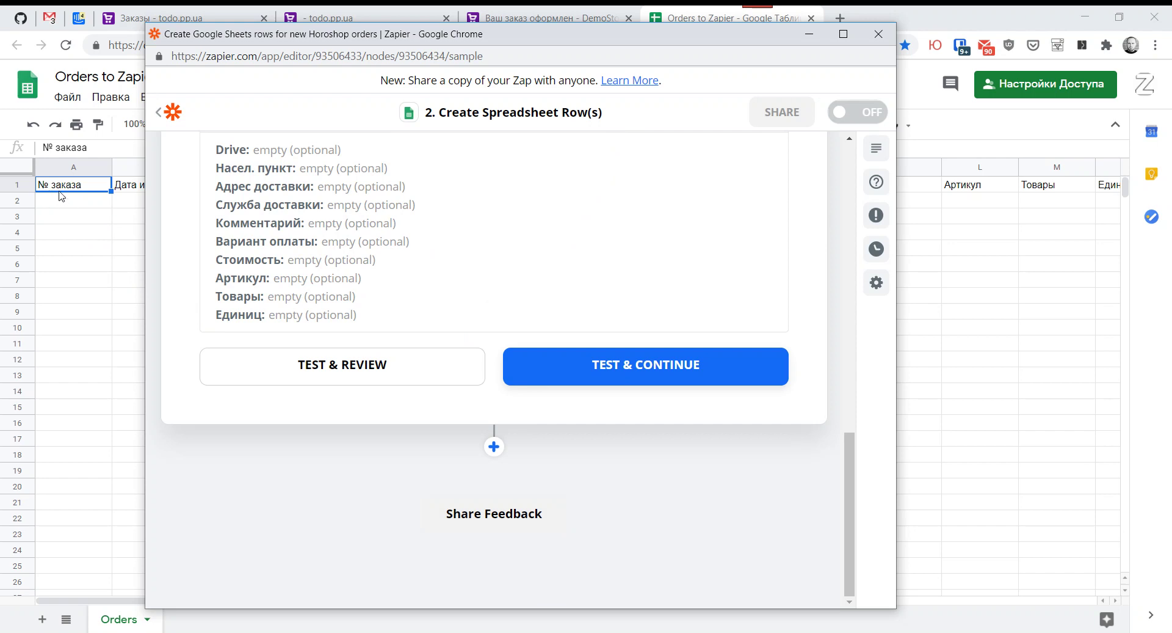
pyautogui.moveTo(326, 41); pyautogui.dragTo(427, 37)
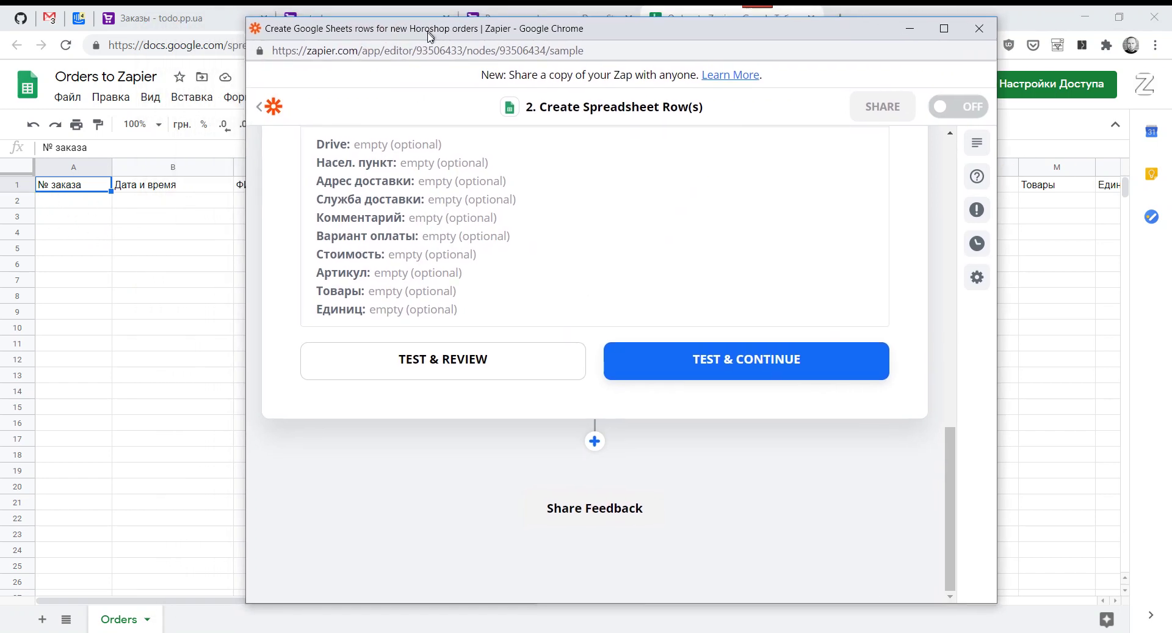
pyautogui.click(719, 364)
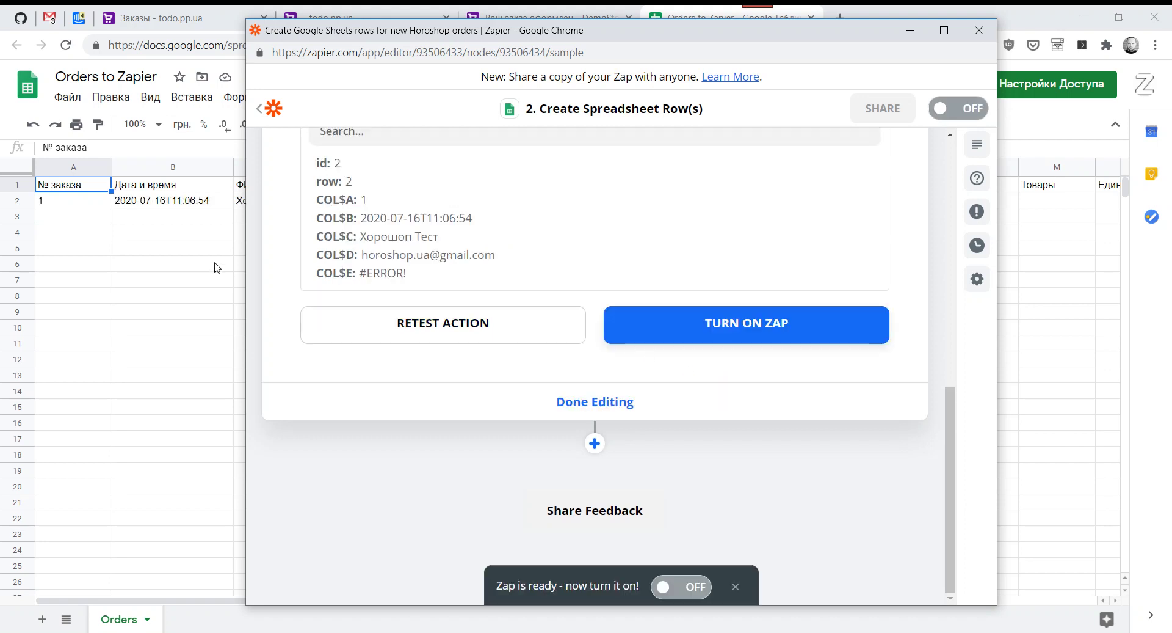
pyautogui.click(158, 211)
pyautogui.click(46, 200)
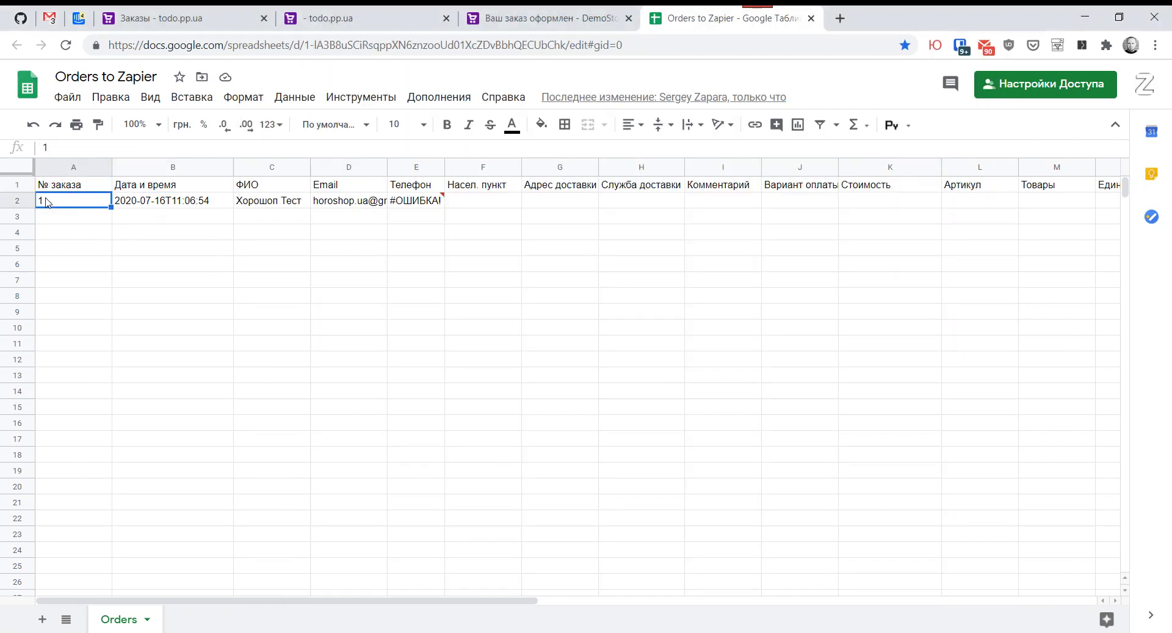
pyautogui.click(340, 202)
pyautogui.press('Right')
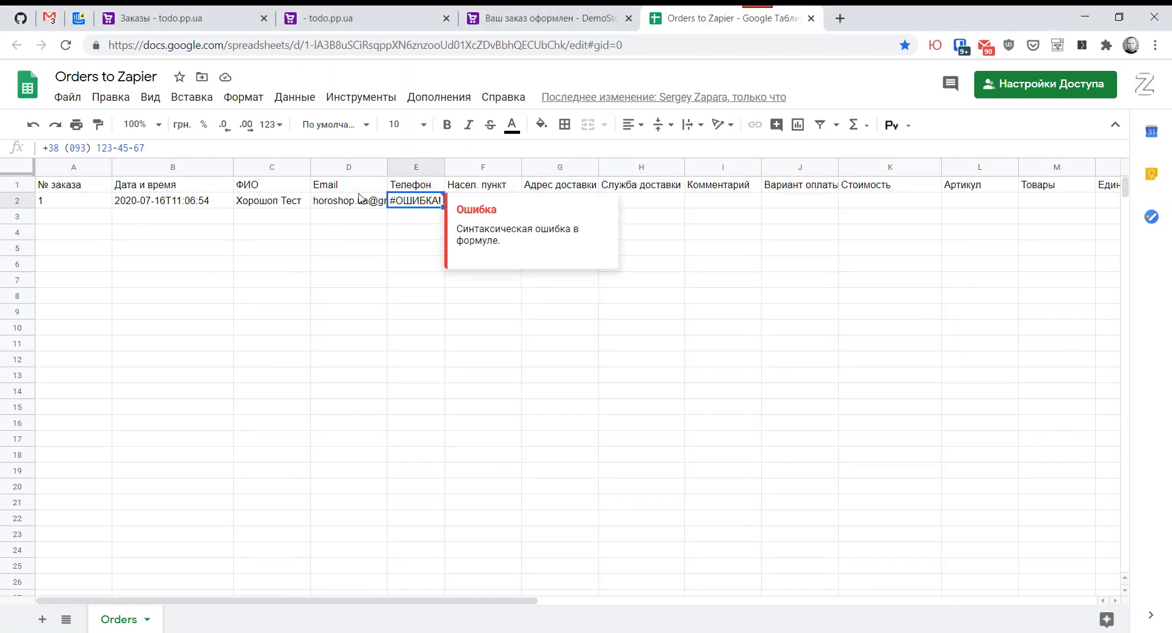
pyautogui.click(42, 148)
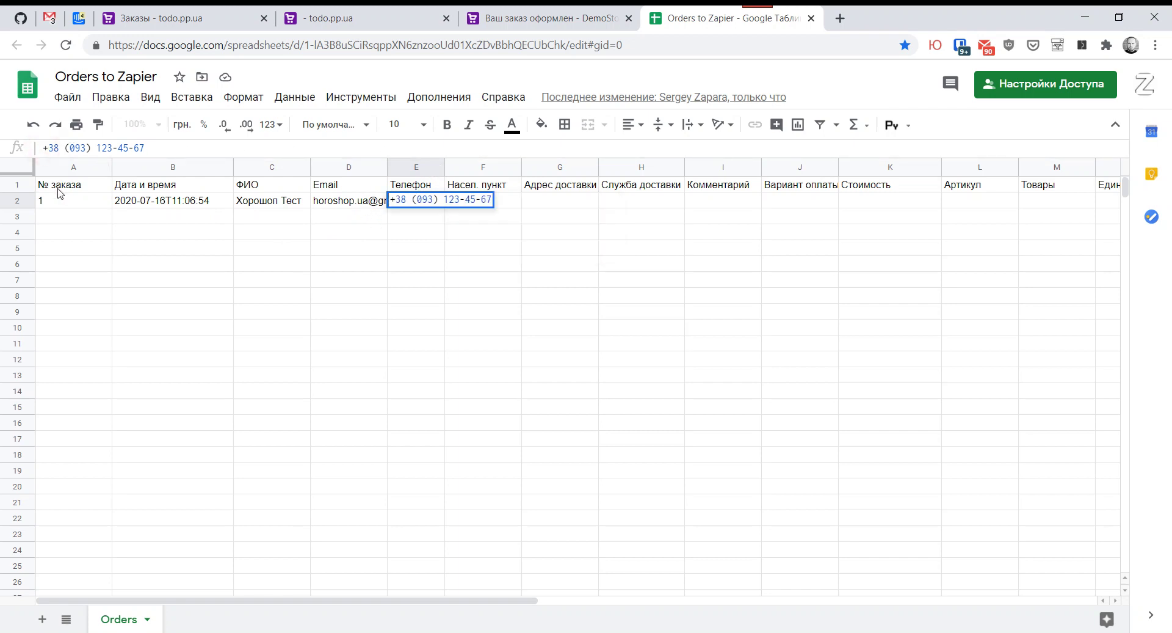
pyautogui.press('Return')
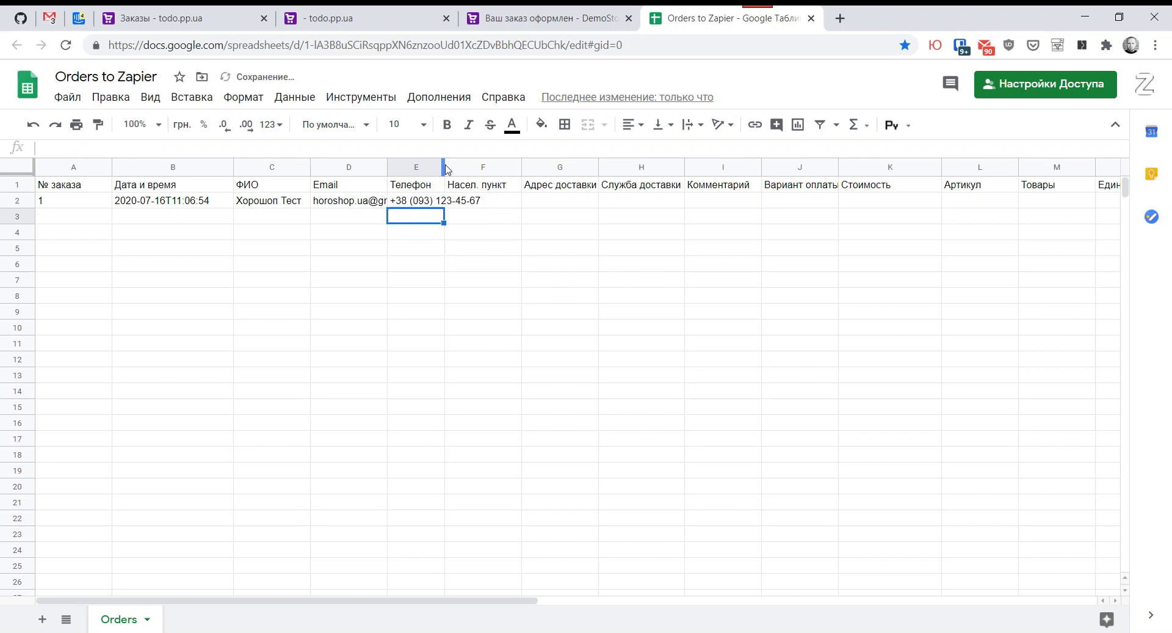
pyautogui.moveTo(445, 169); pyautogui.dragTo(484, 251)
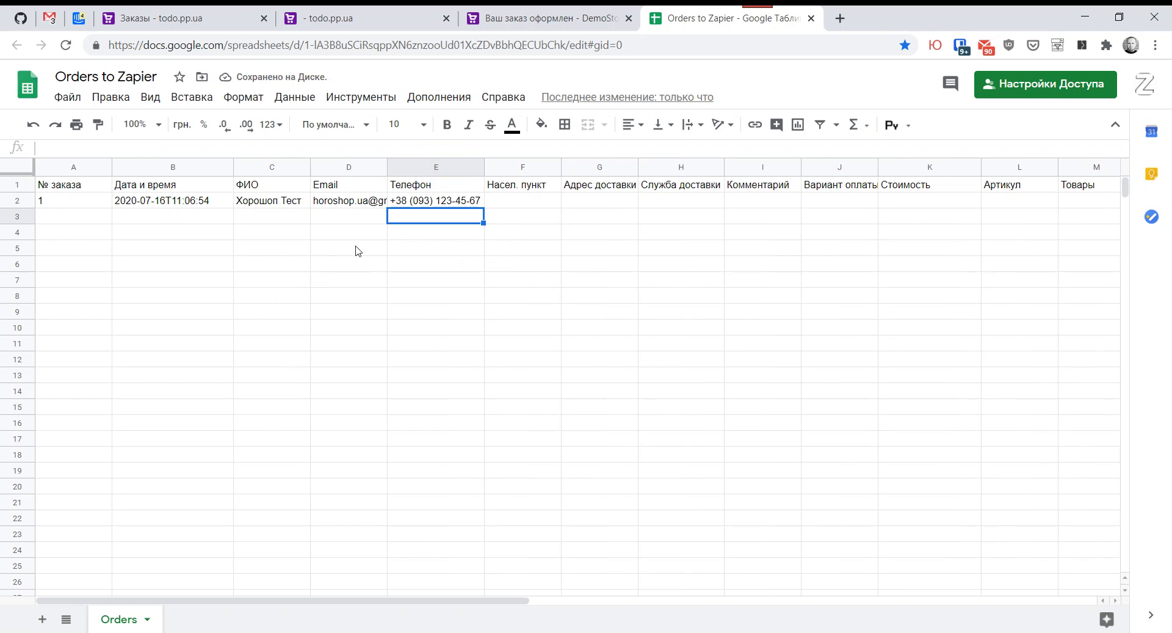
pyautogui.click(250, 389)
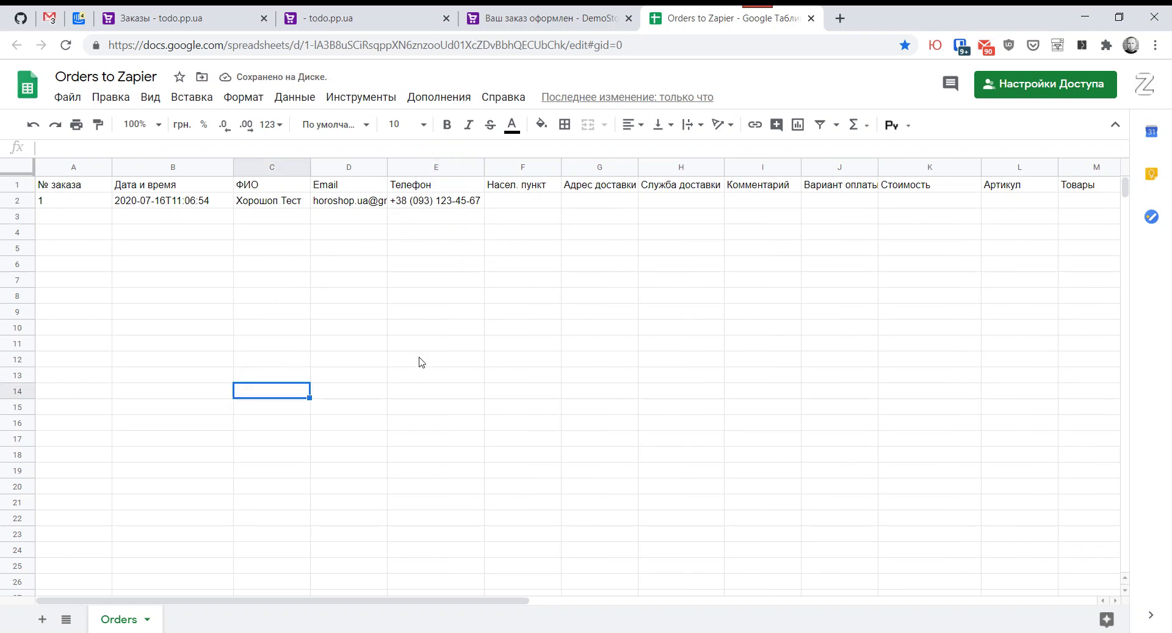
# Step: Turn on the zap, then go to the Horoshop admin orders list
pyautogui.moveTo(202, 629)
pyautogui.click(230, 583)
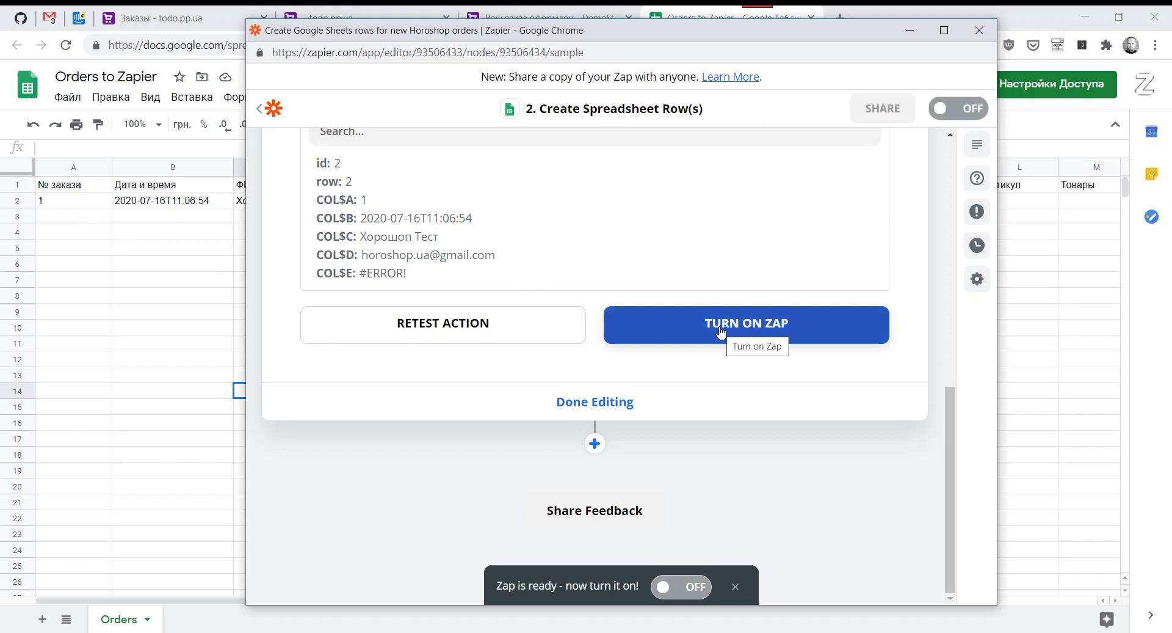
pyautogui.click(689, 338)
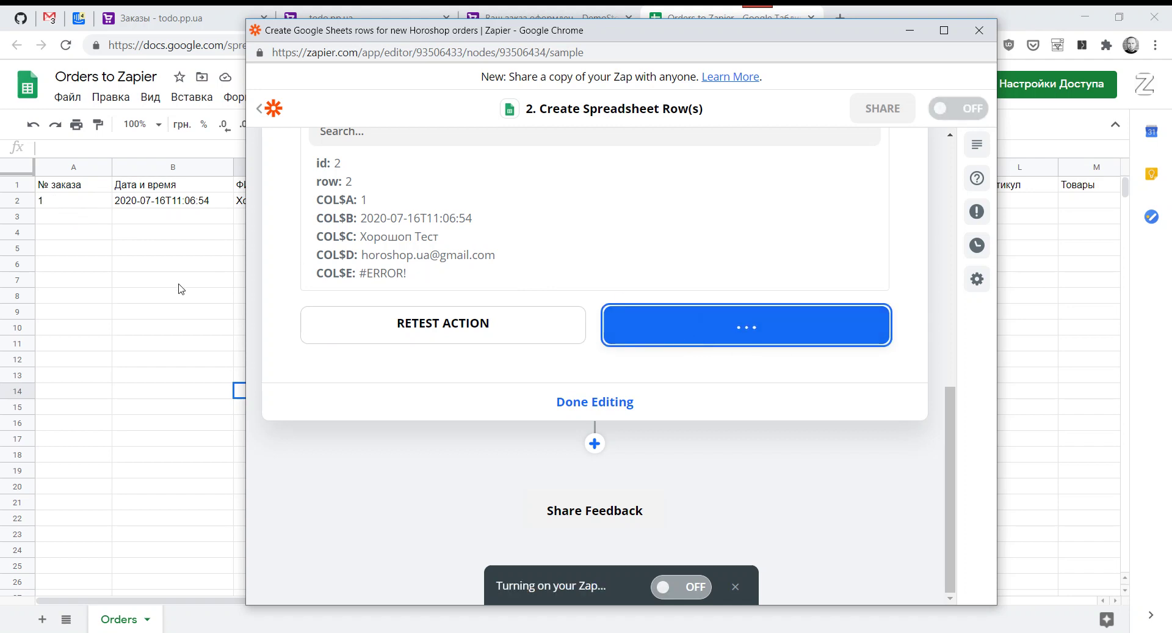
pyautogui.click(156, 292)
pyautogui.click(358, 11)
pyautogui.click(184, 18)
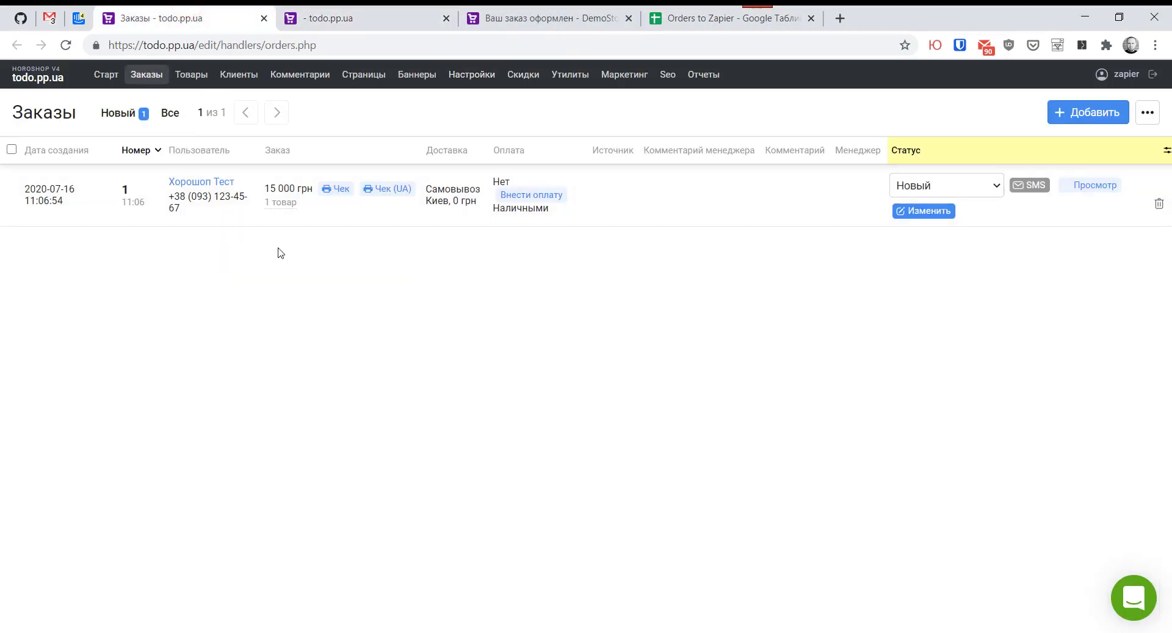
# Step: Buy Первый товар again on the storefront and submit checkout as a new order
pyautogui.click(522, 18)
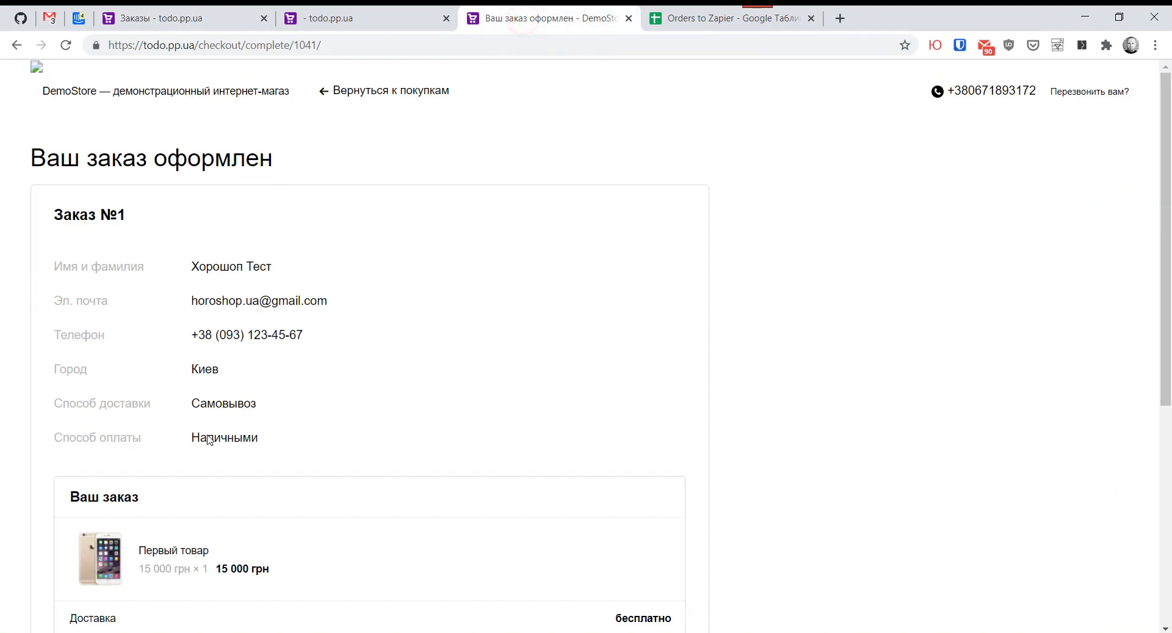
pyautogui.click(181, 557)
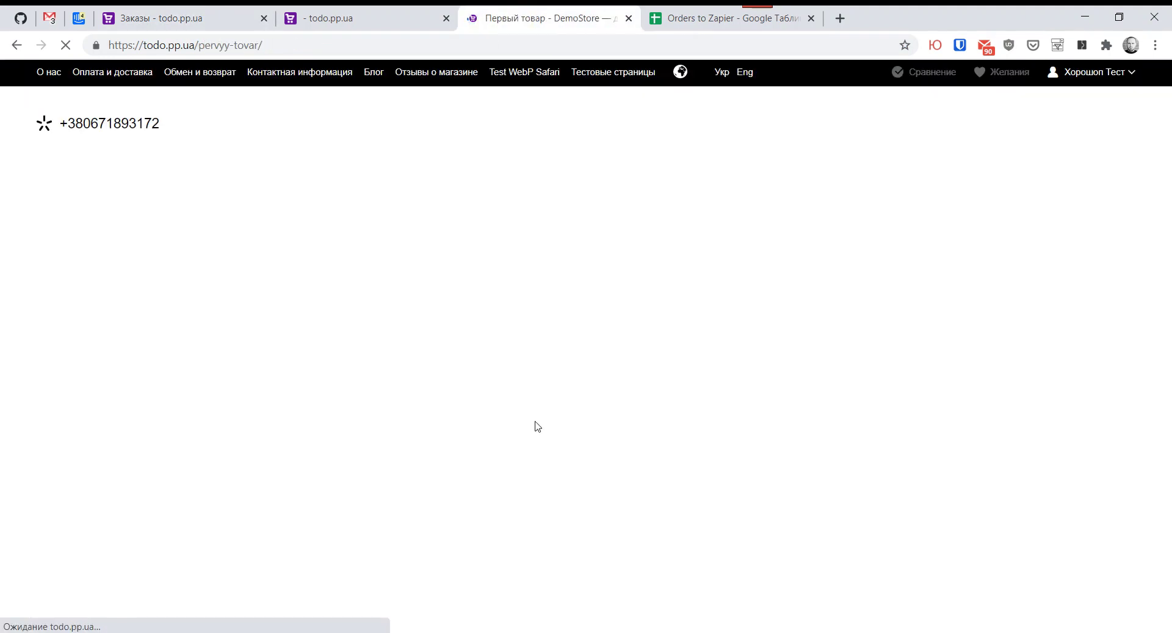
pyautogui.click(696, 522)
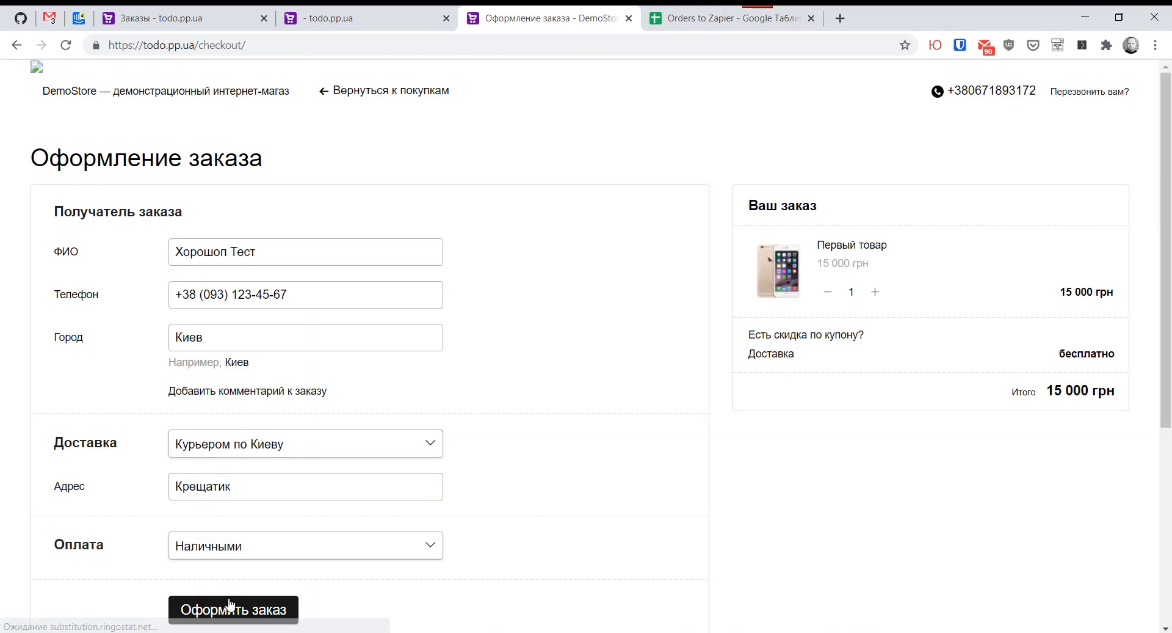
pyautogui.click(231, 608)
# Step: Reload the admin Заказы list so order 2 appears as Новый
pyautogui.click(169, 18)
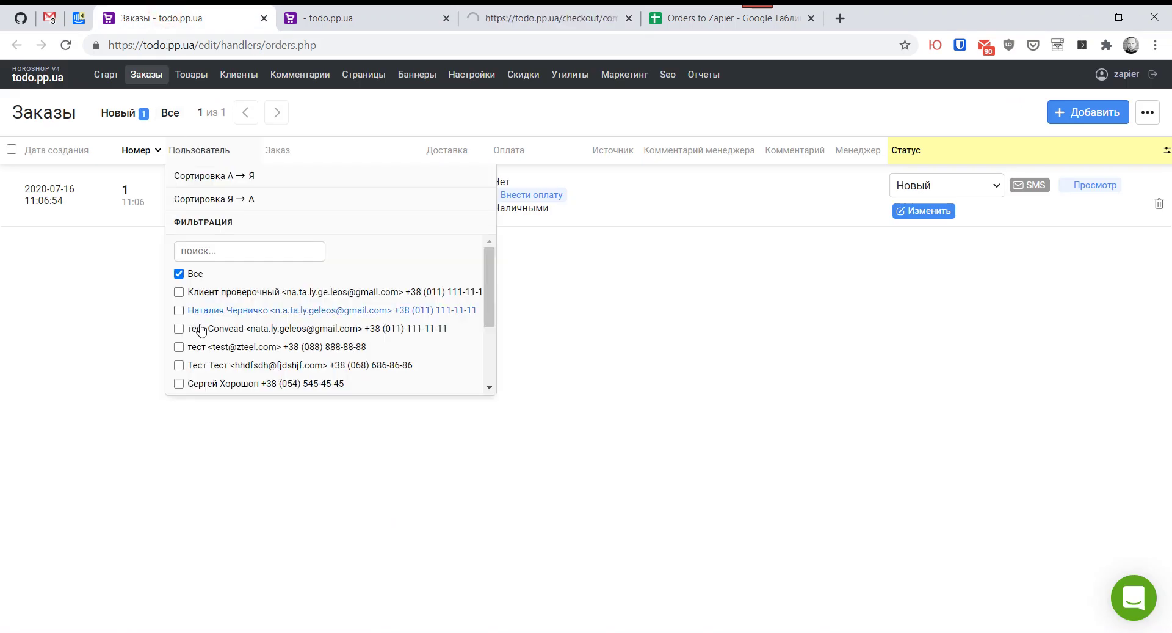
pyautogui.press('F5')
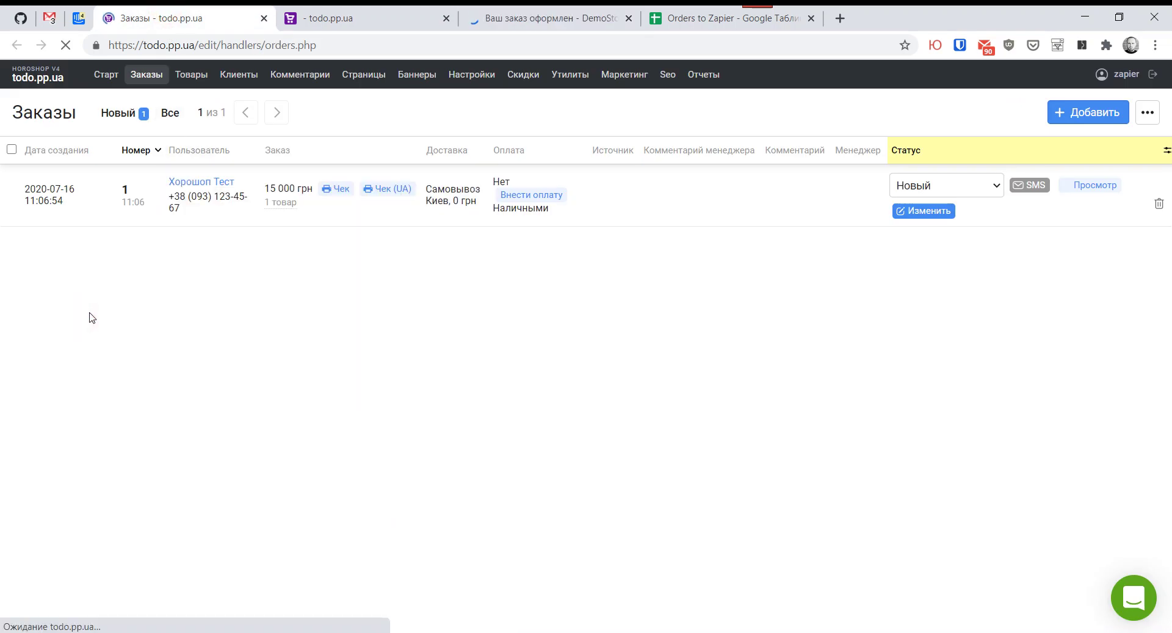
pyautogui.moveTo(170, 631)
pyautogui.click(252, 580)
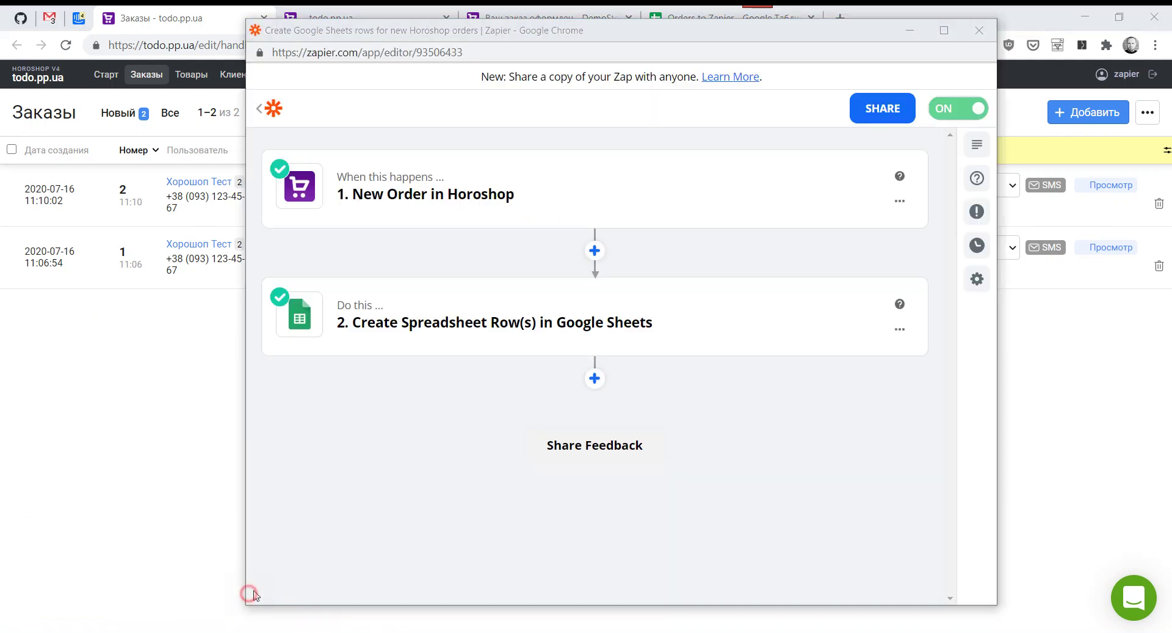
# Step: Confirm order 2 reached row 3 and fix its E3 phone with a leading apostrophe
pyautogui.click(979, 30)
pyautogui.click(675, 18)
pyautogui.click(133, 214)
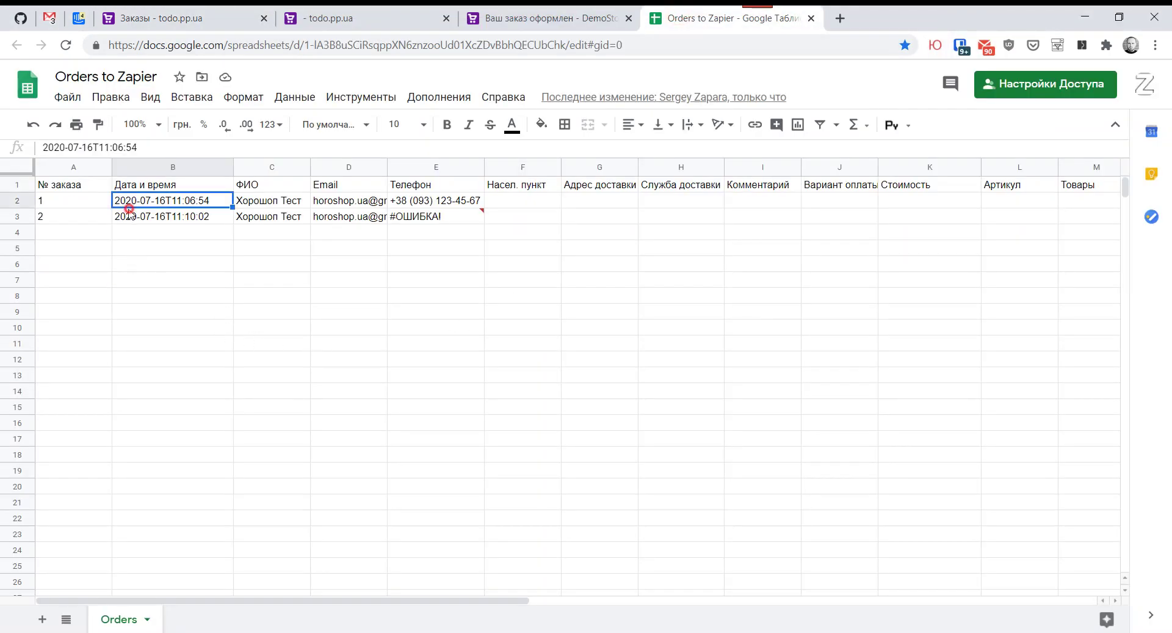
pyautogui.click(44, 218)
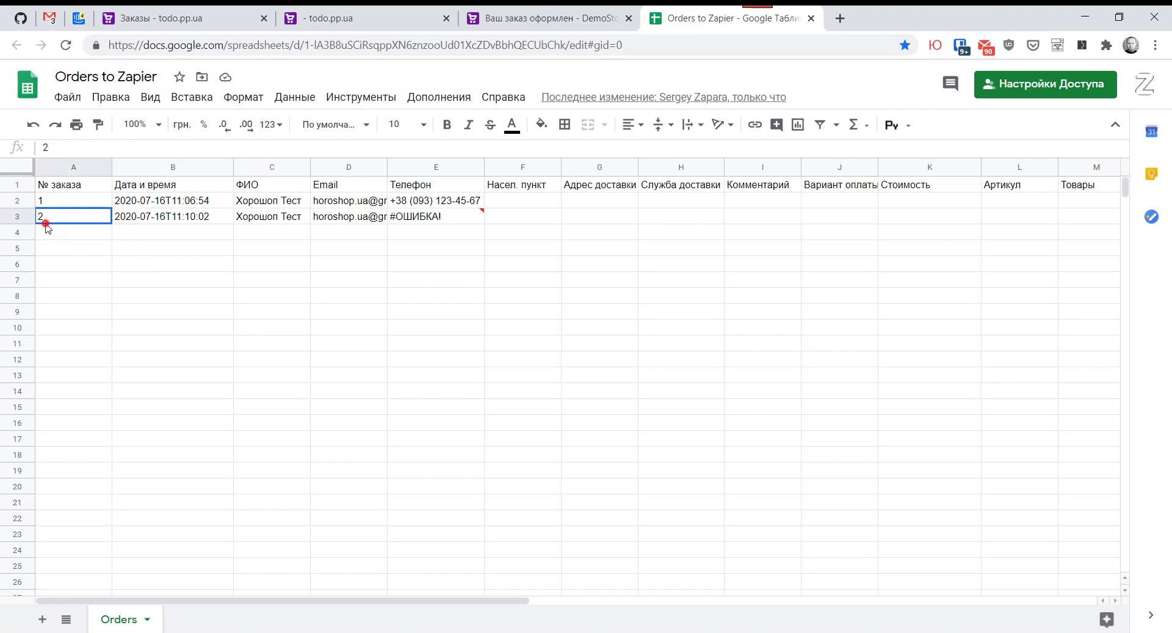
pyautogui.click(420, 225)
pyautogui.click(45, 149)
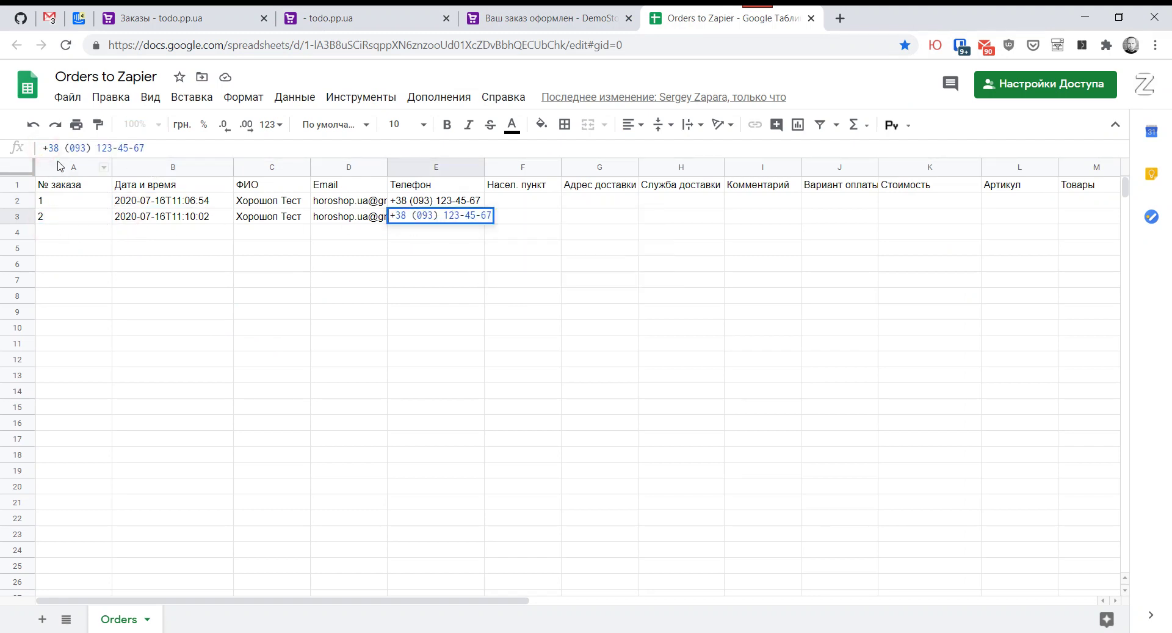
pyautogui.write("'")
pyautogui.press('Return')
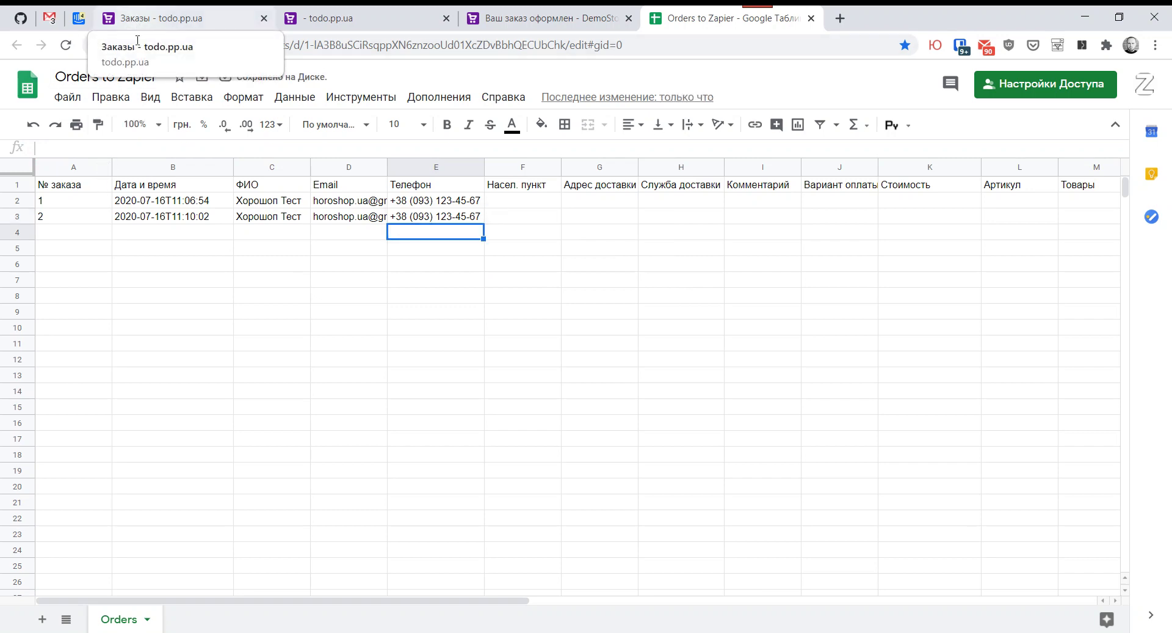
pyautogui.click(57, 201)
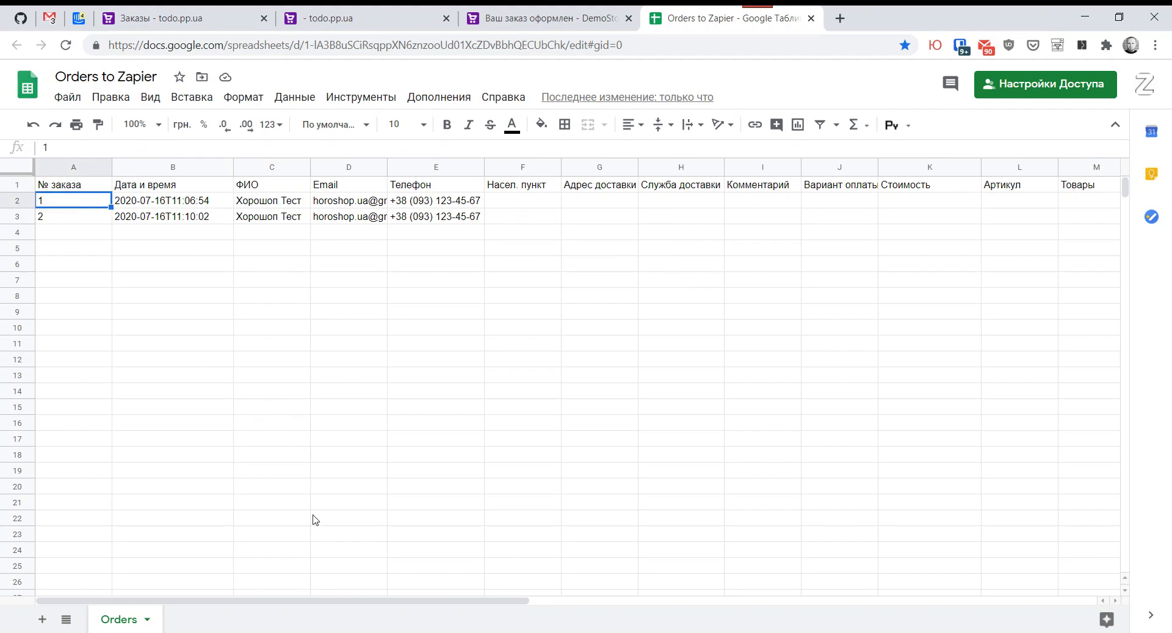